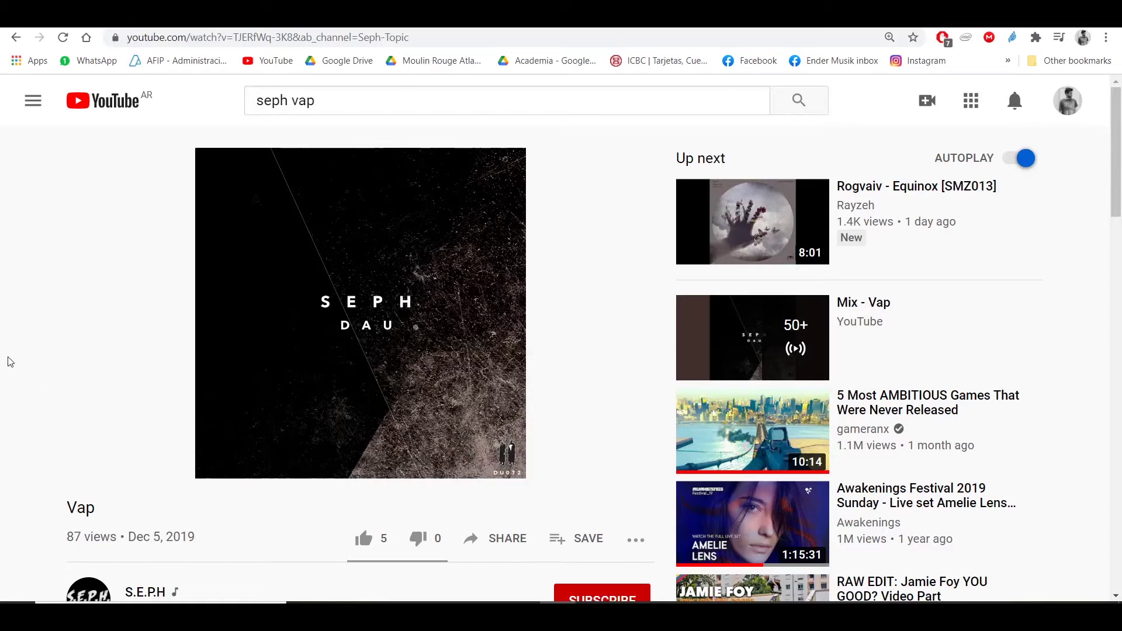
- Play the beginnings of the reference tracks Vap and Vril - UV, stopping the second after a short listen
{"action": "left_click", "coordinate": [132, 328]}
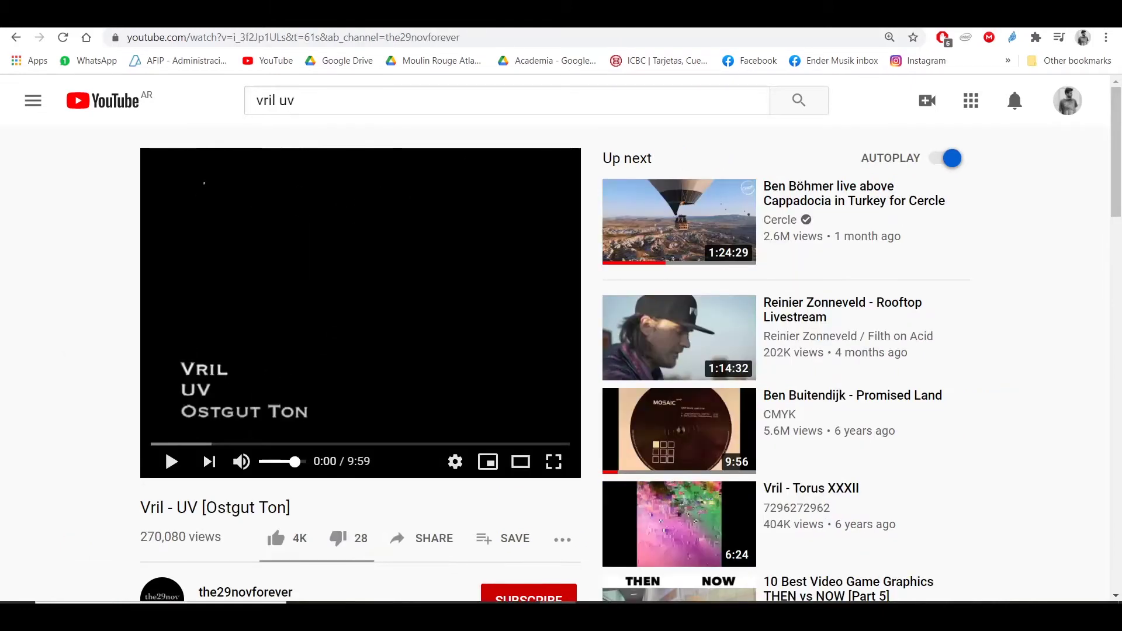
{"action": "left_click", "coordinate": [261, 355]}
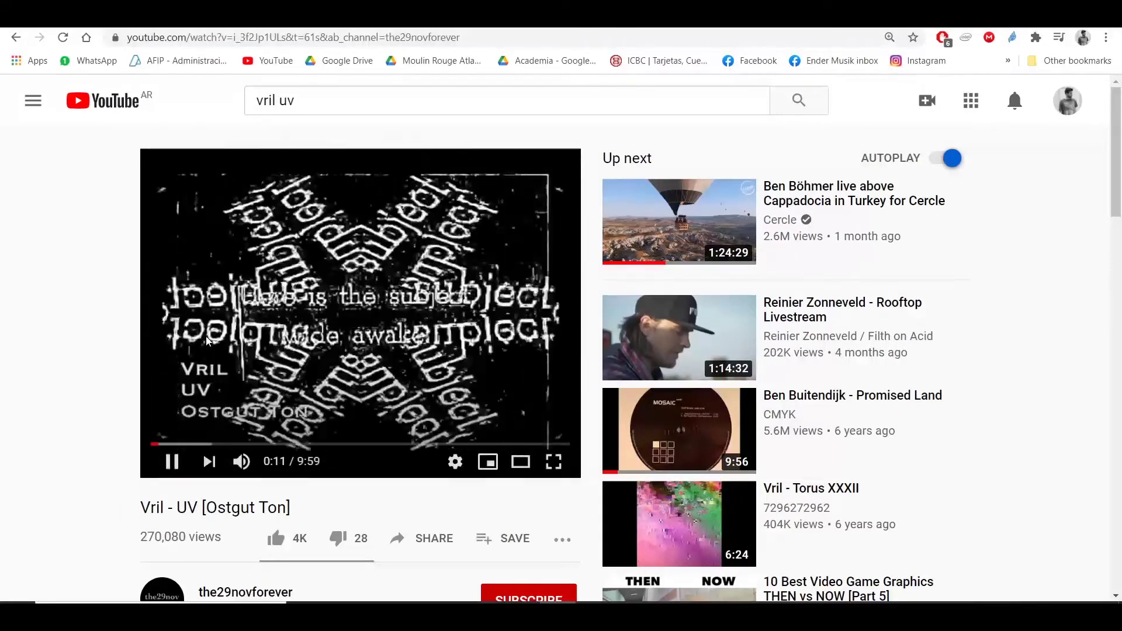
{"action": "left_click", "coordinate": [197, 334]}
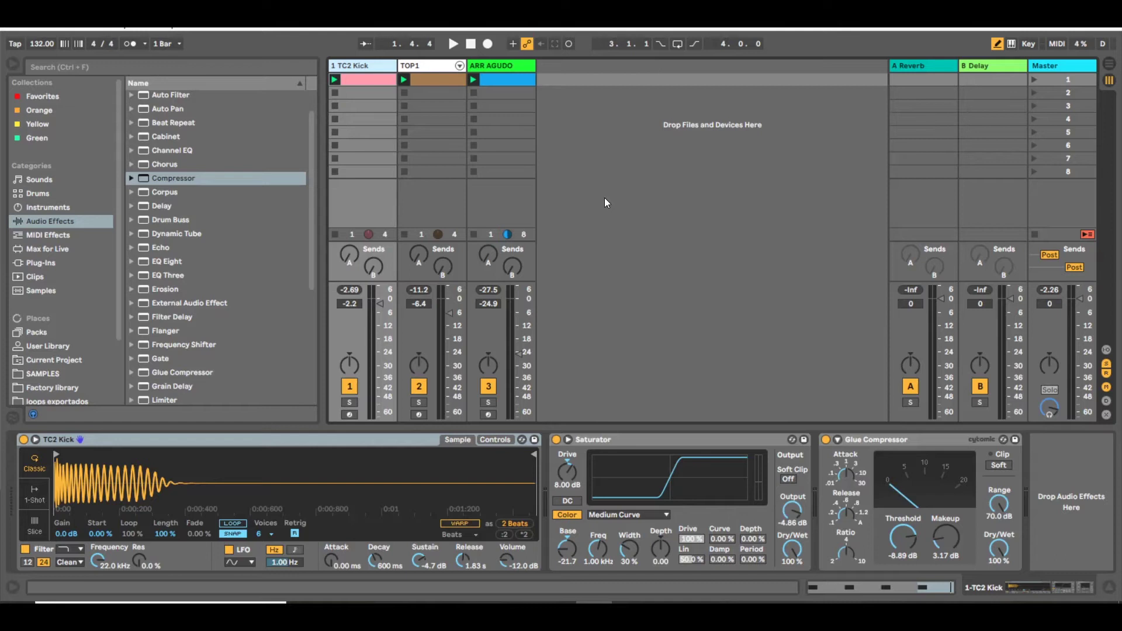
- Insert a new audio track after ARR AGUDO and play back the existing kick, top and ARR AGUDO loop
{"action": "right_click", "coordinate": [604, 197]}
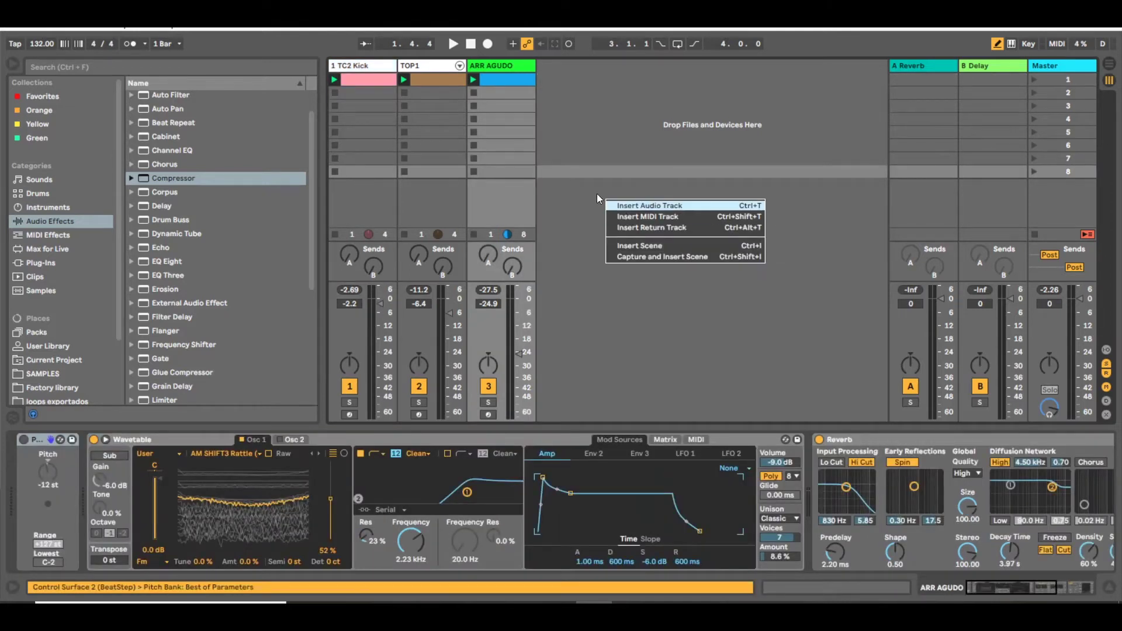
{"action": "left_click", "coordinate": [616, 207]}
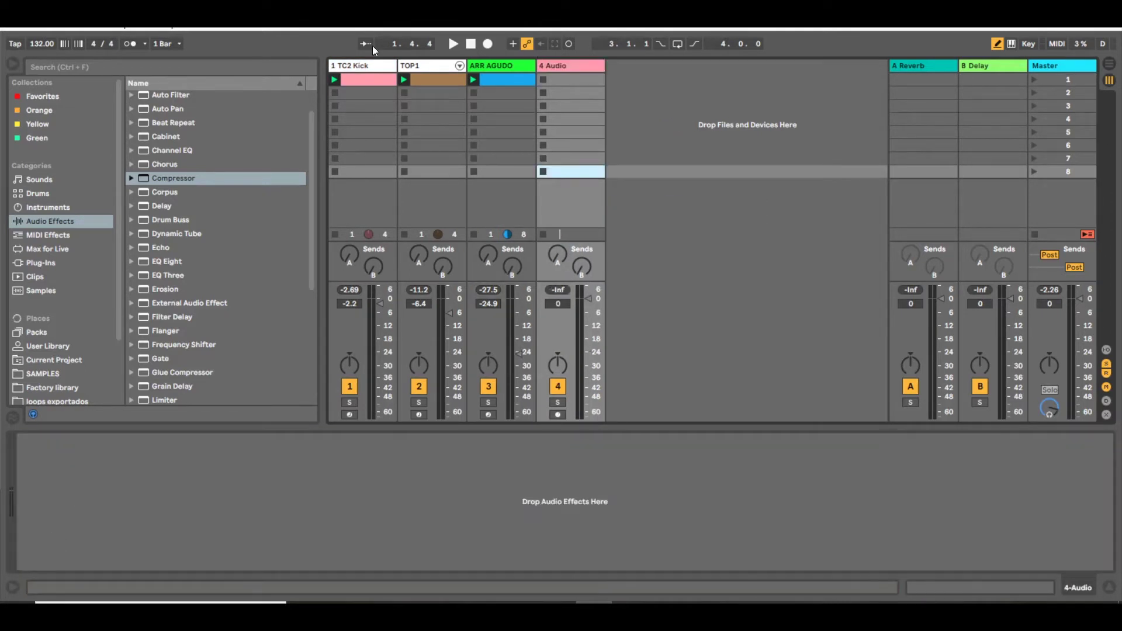
{"action": "left_click", "coordinate": [413, 65]}
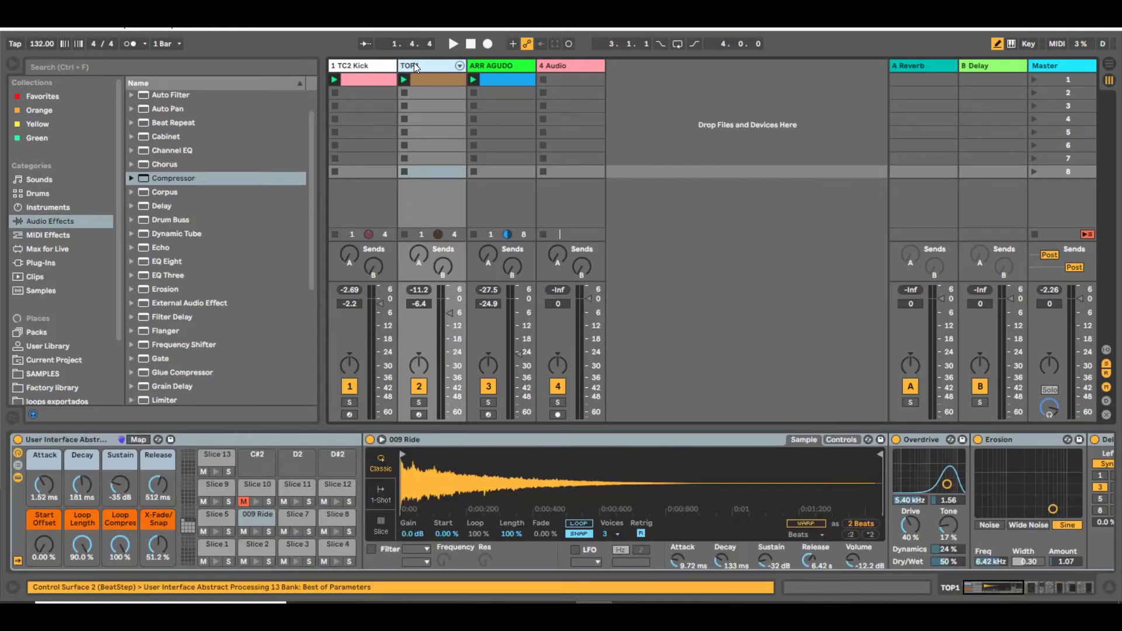
{"action": "key", "text": "space"}
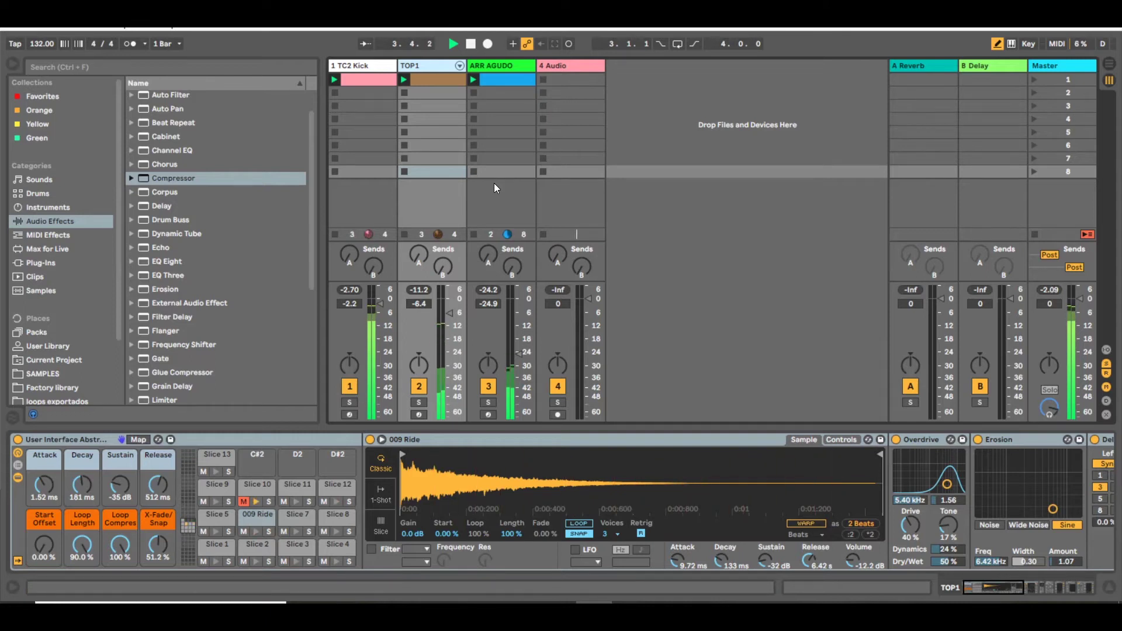
{"action": "key", "text": "space"}
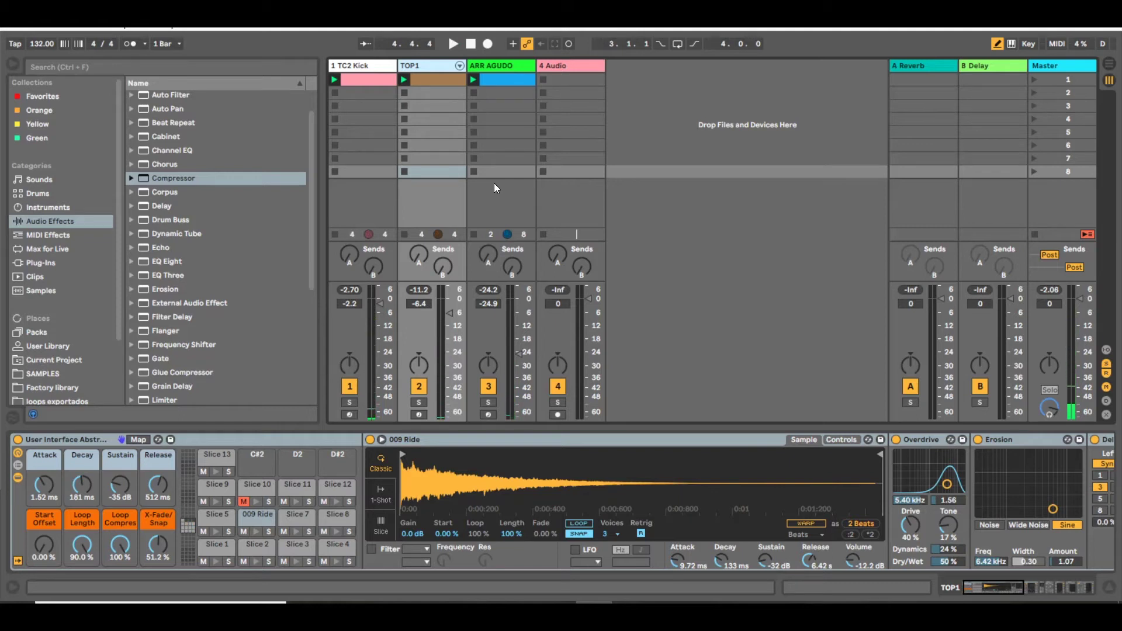
- Audition the Core Library's Texture samples and place FX Radio Station Search.wav in the new audio track's first clip slot
{"action": "left_click", "coordinate": [598, 95]}
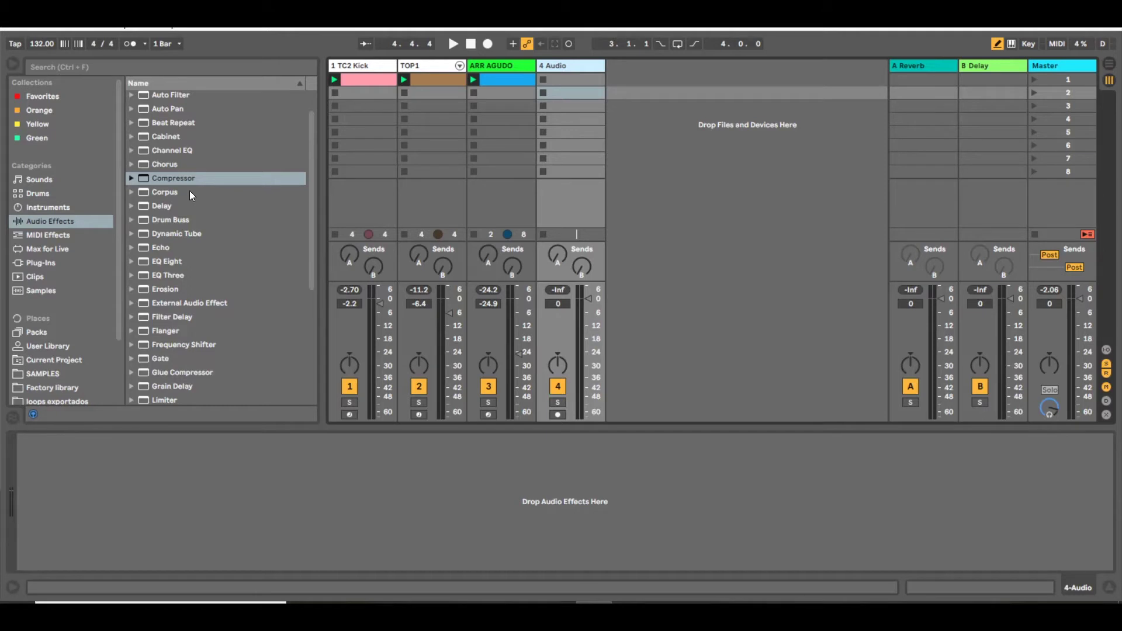
{"action": "left_click", "coordinate": [36, 333]}
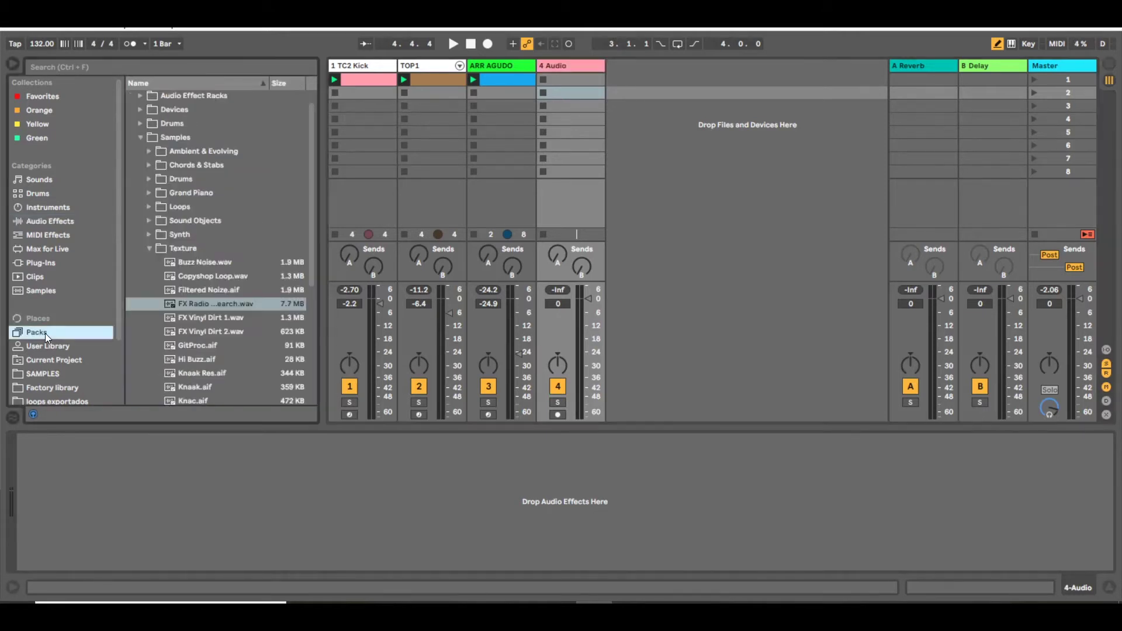
{"action": "left_click", "coordinate": [151, 248]}
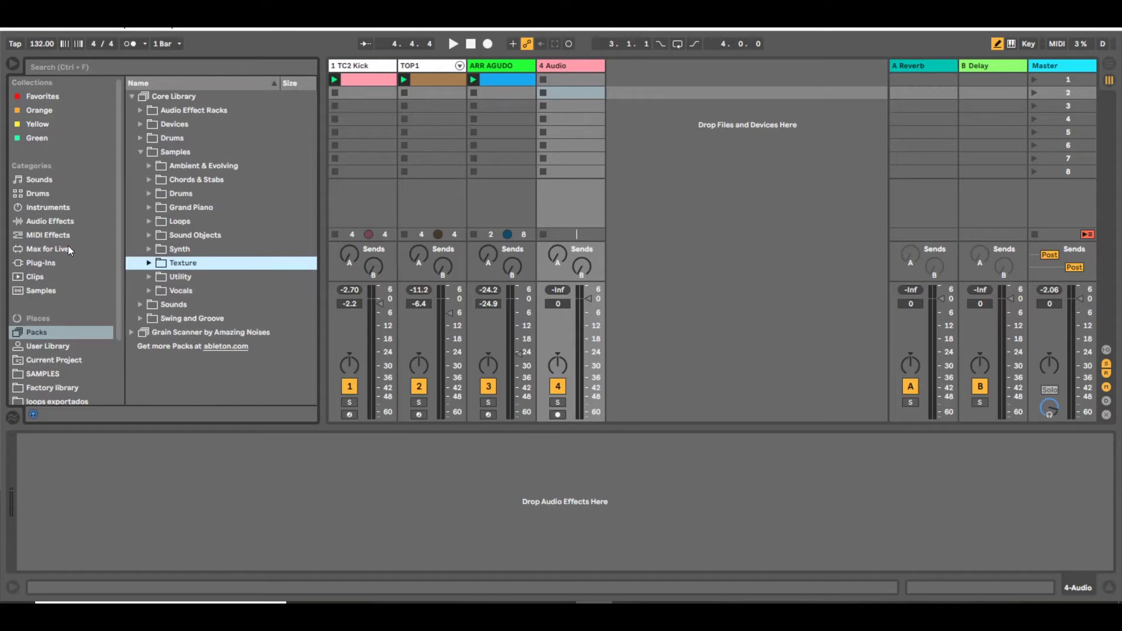
{"action": "left_click", "coordinate": [147, 263]}
{"action": "left_click", "coordinate": [220, 278]}
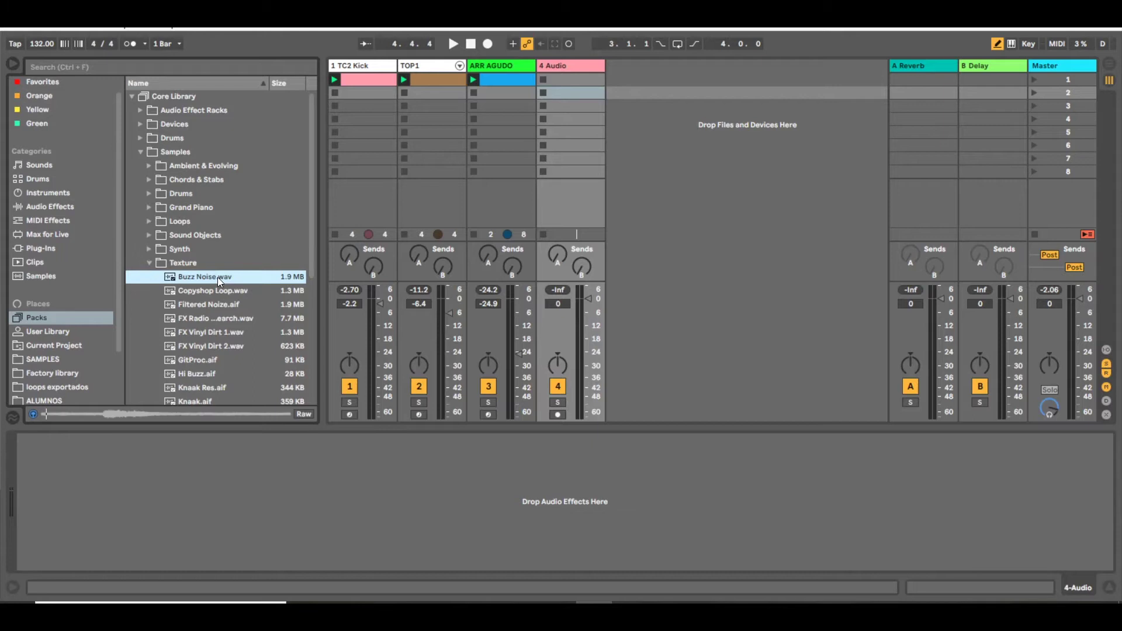
{"action": "left_click", "coordinate": [212, 287]}
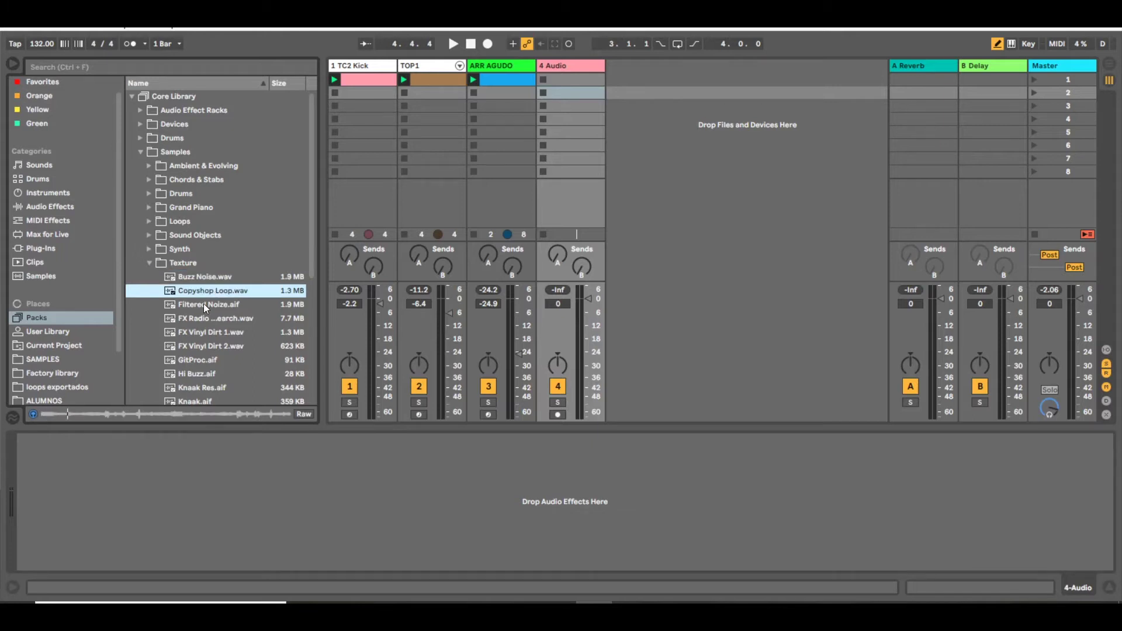
{"action": "left_click", "coordinate": [203, 303]}
{"action": "left_click", "coordinate": [205, 318]}
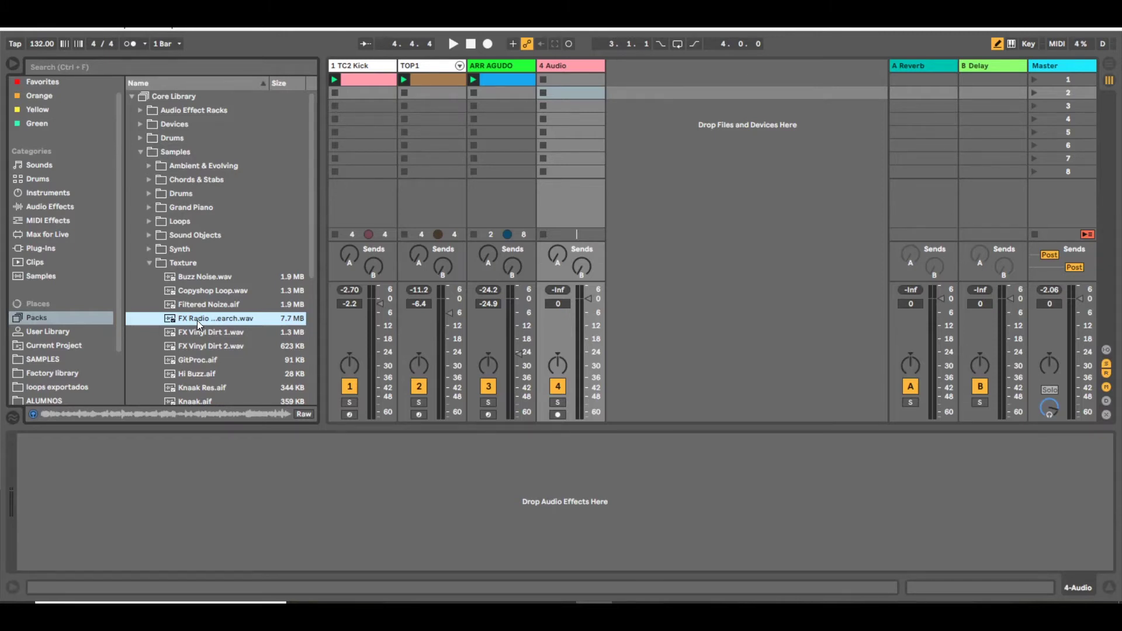
{"action": "left_click_drag", "start_coordinate": [198, 320], "coordinate": [588, 78]}
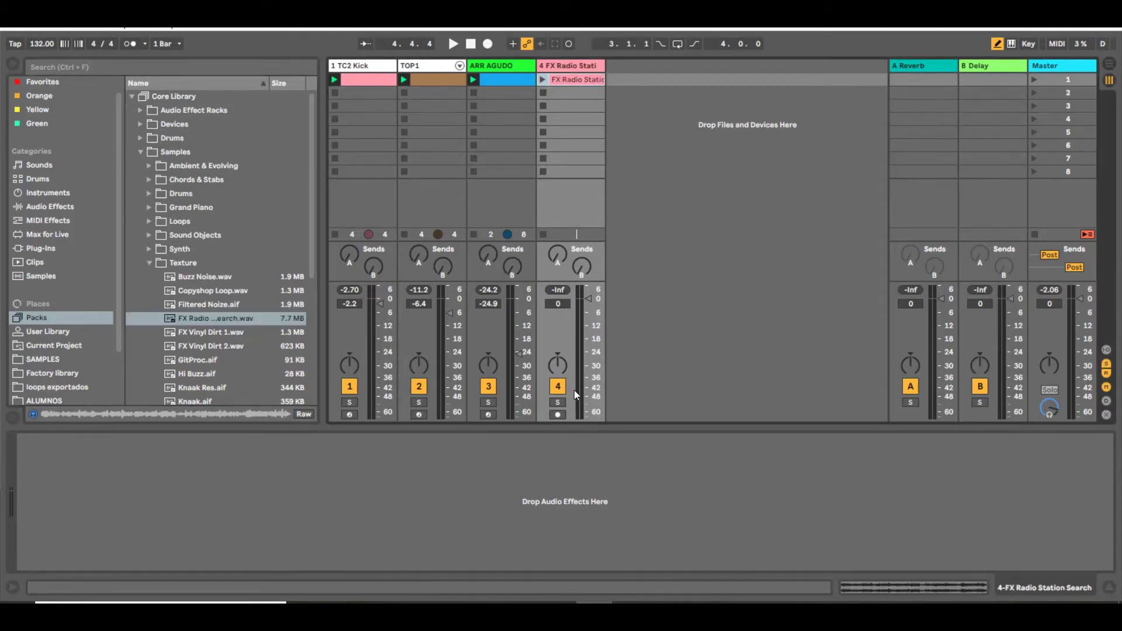
- Solo the FX Radio Station Search track and set its clip to loop only the first bar
{"action": "left_click", "coordinate": [559, 402]}
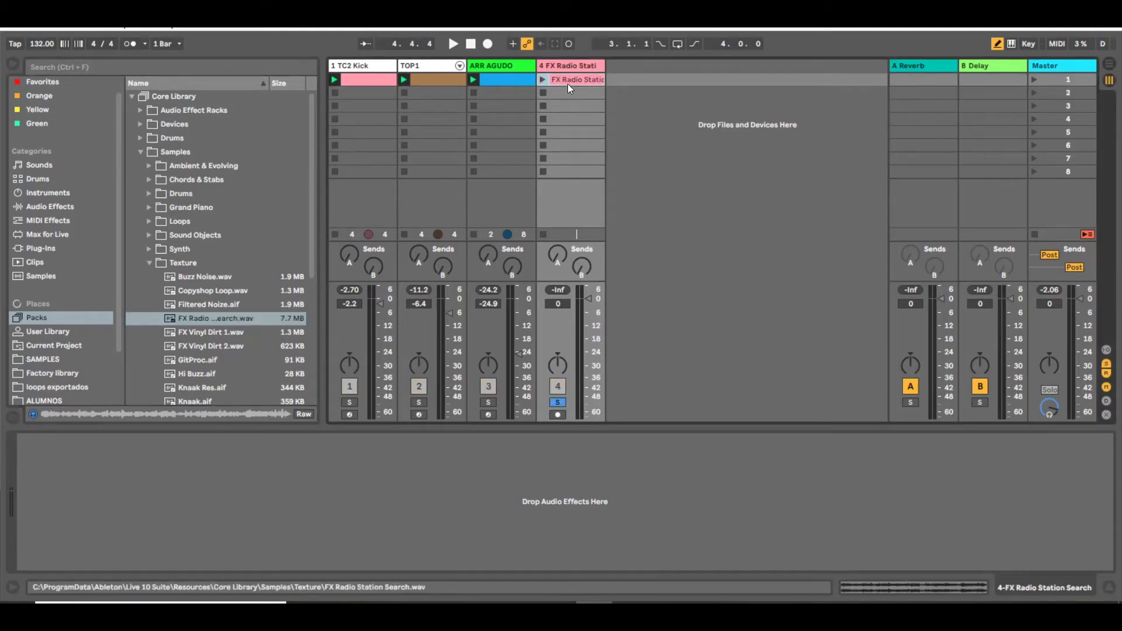
{"action": "double_click", "coordinate": [567, 83]}
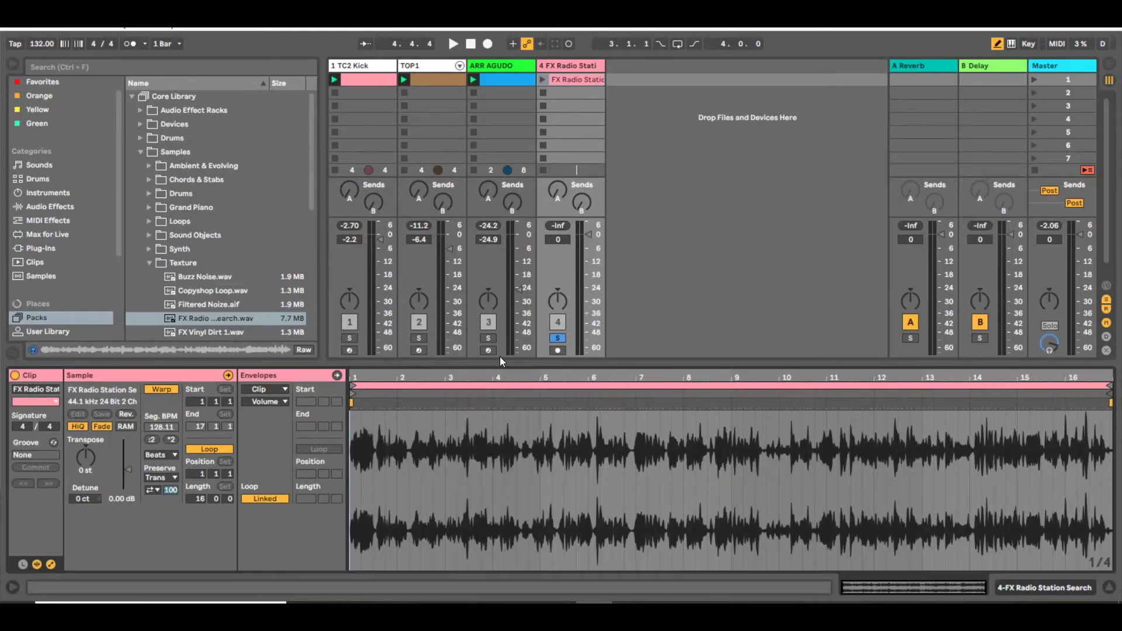
{"action": "left_click_drag", "start_coordinate": [368, 379], "coordinate": [344, 425]}
{"action": "key", "text": "ctrl+l"}
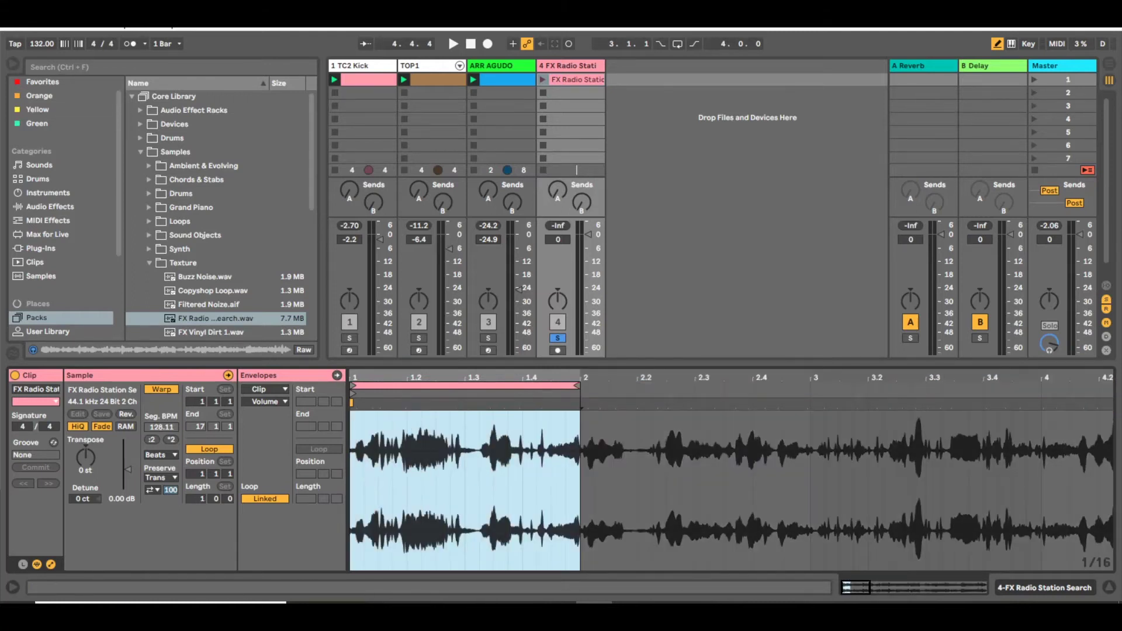
- Launch the radio clip to hear its one-bar loop, and stop playback with the metronome switched off
{"action": "left_click", "coordinate": [542, 80]}
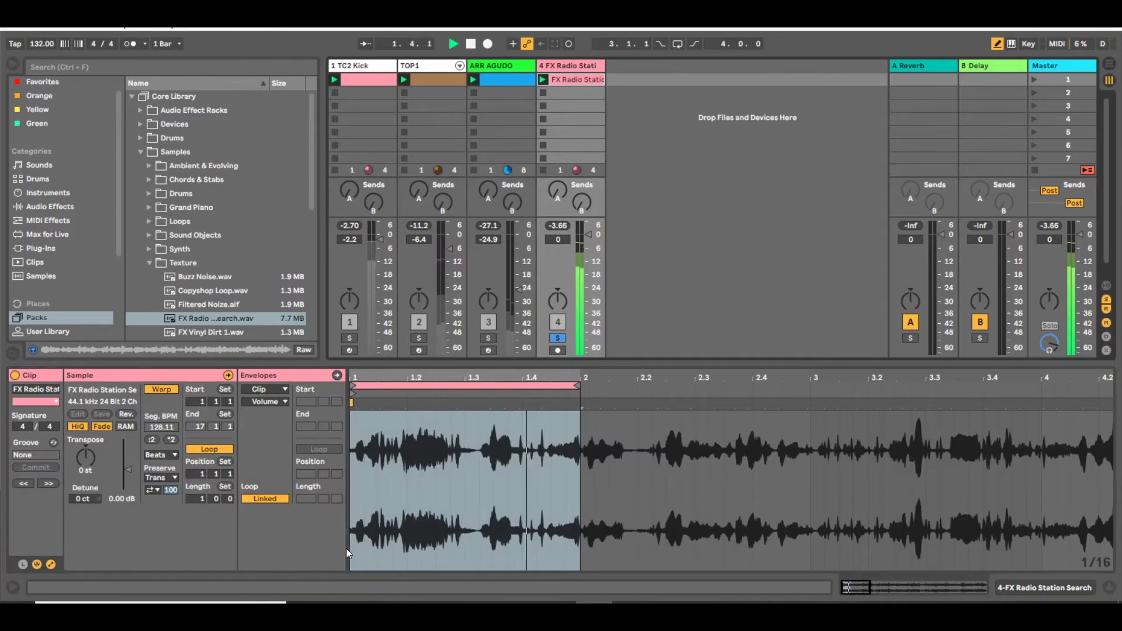
{"action": "key", "text": "o"}
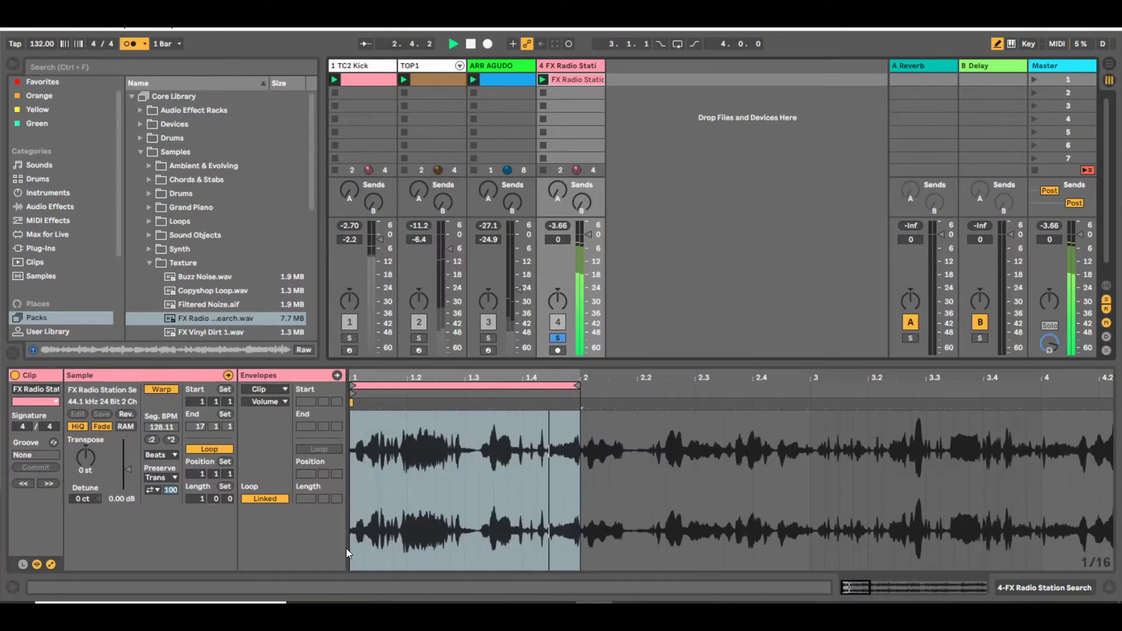
{"action": "key", "text": "space"}
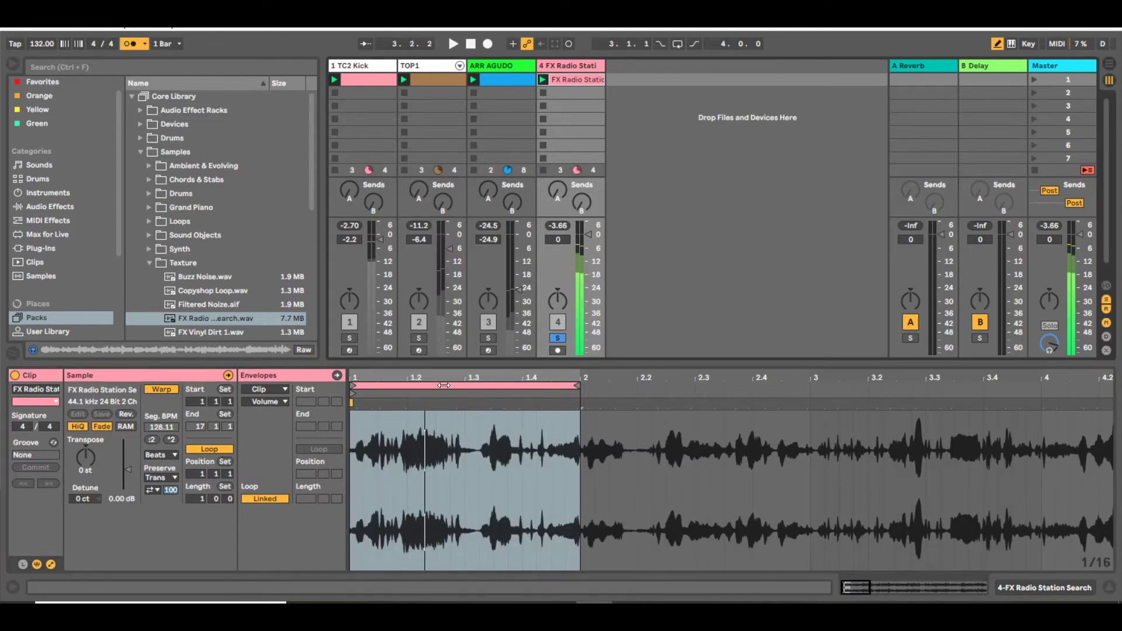
{"action": "left_click", "coordinate": [125, 44]}
- Add an Auto Filter audio effect to the FX Radio Station Search track
{"action": "left_click", "coordinate": [597, 65]}
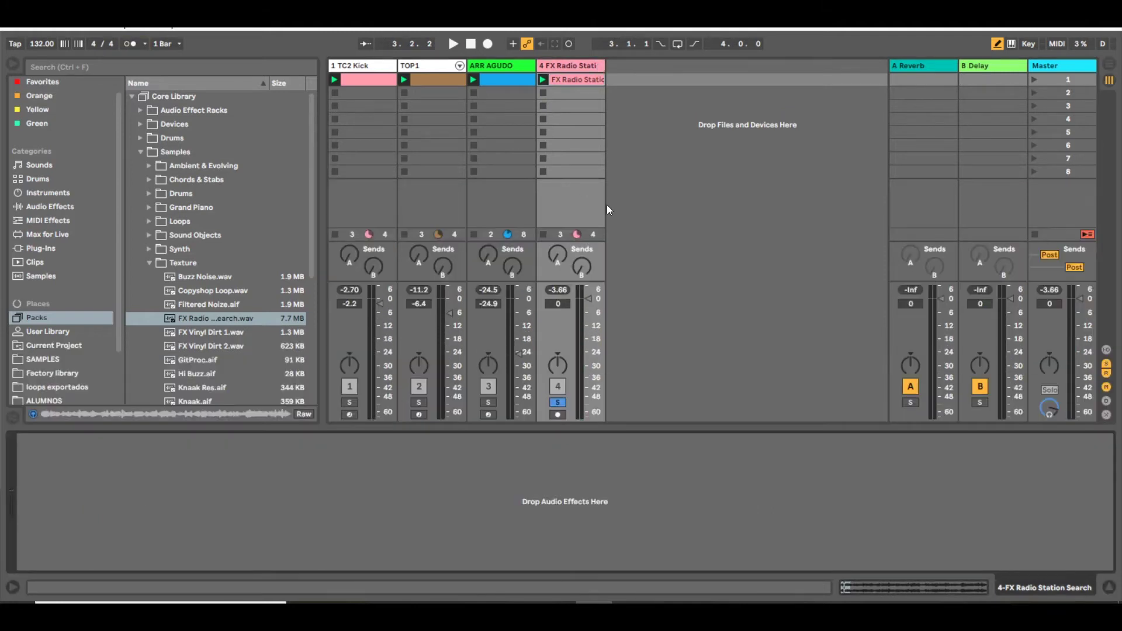
{"action": "left_click", "coordinate": [588, 82]}
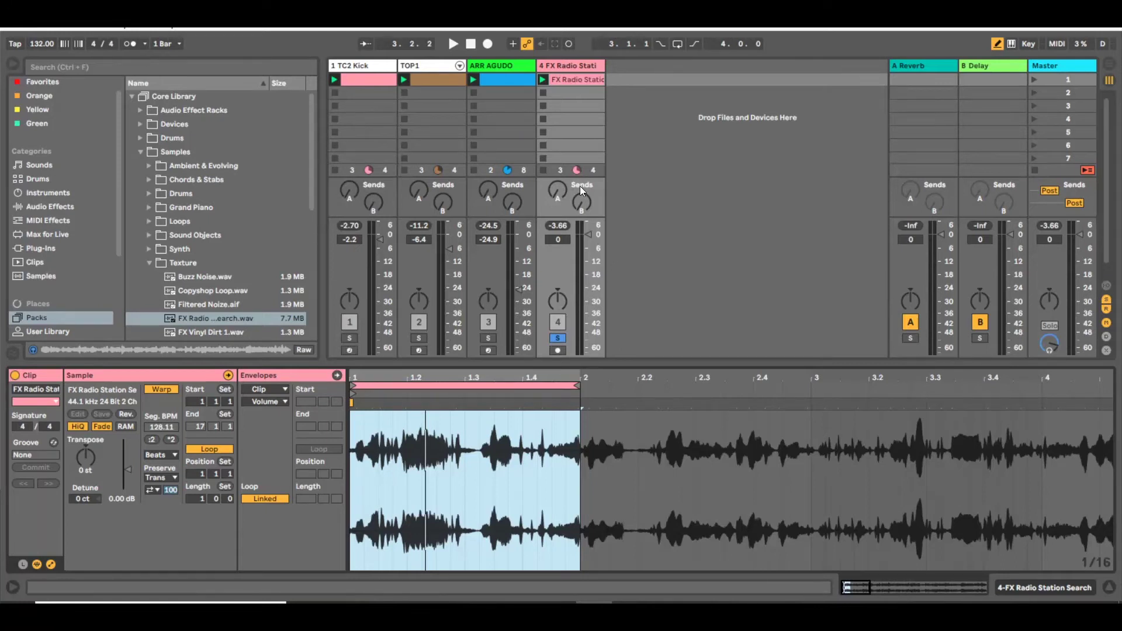
{"action": "left_click", "coordinate": [59, 208]}
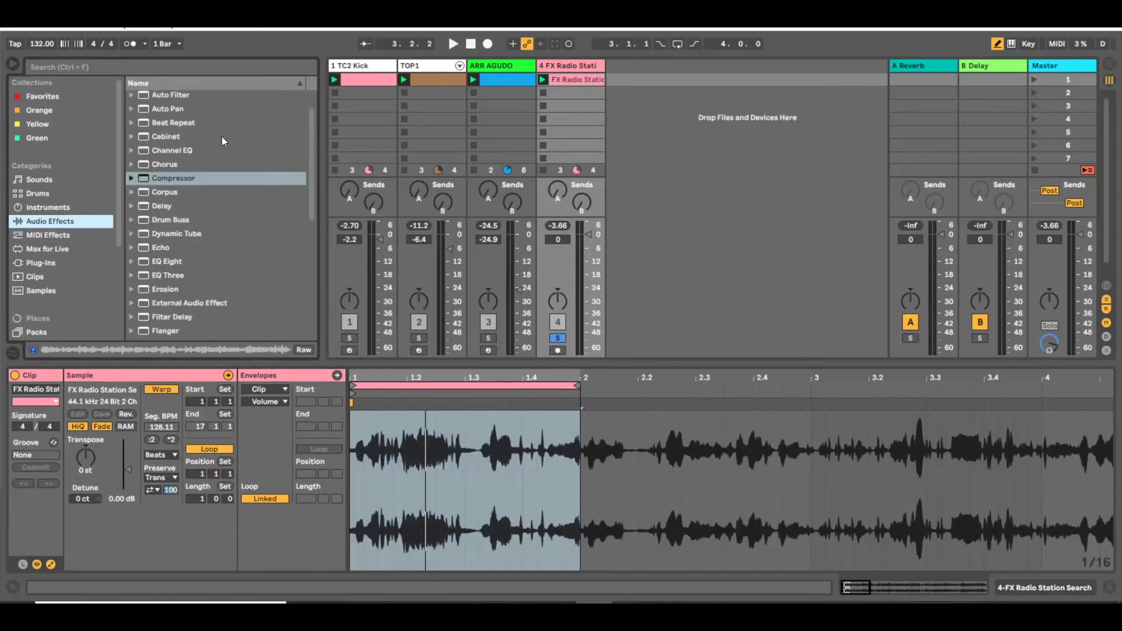
{"action": "scroll", "coordinate": [190, 182], "scroll_direction": "up", "scroll_amount": 2}
{"action": "left_click", "coordinate": [167, 123]}
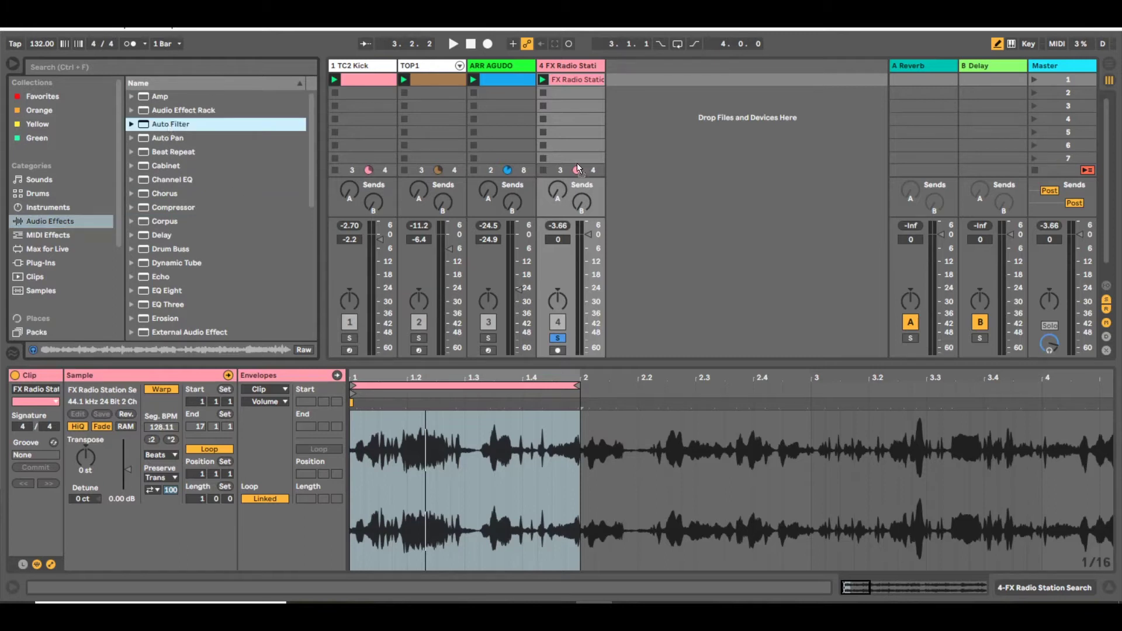
{"action": "key", "text": "Return"}
- While the loop plays, set the Auto Filter's low-pass to about 115 Hz with 29% resonance
{"action": "key", "text": "space"}
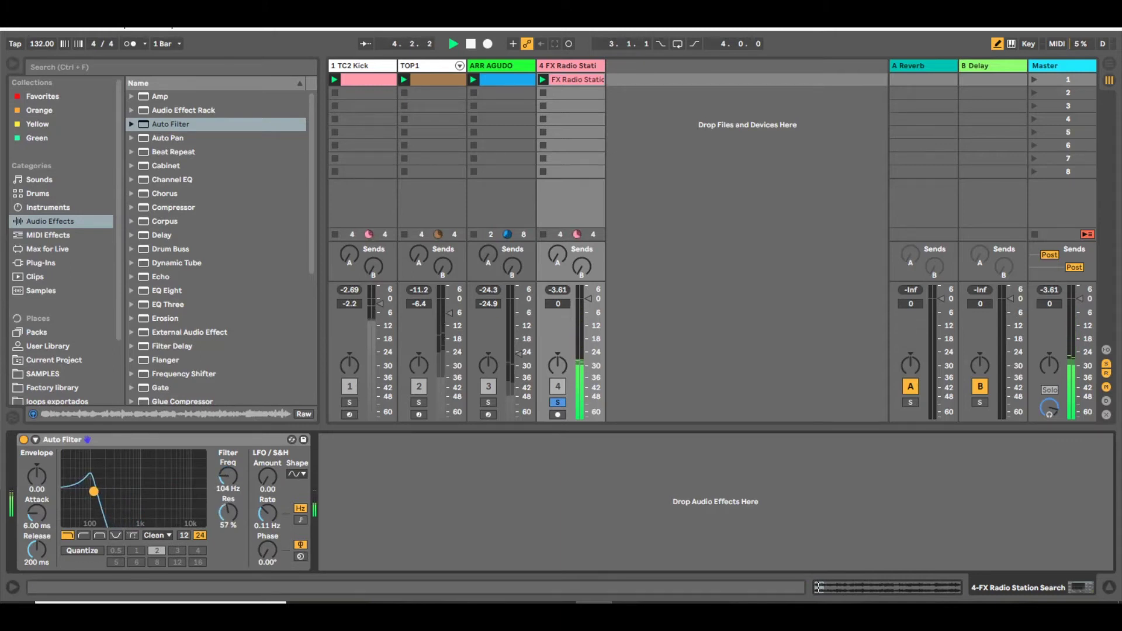
{"action": "left_click_drag", "start_coordinate": [99, 503], "coordinate": [97, 508]}
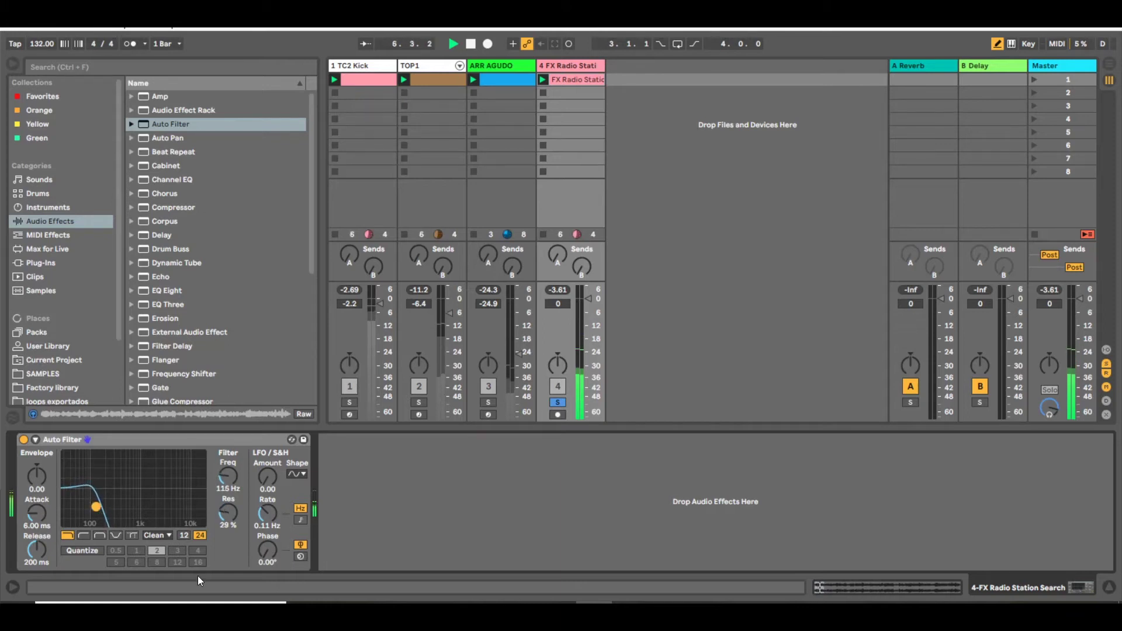
{"action": "key", "text": "space"}
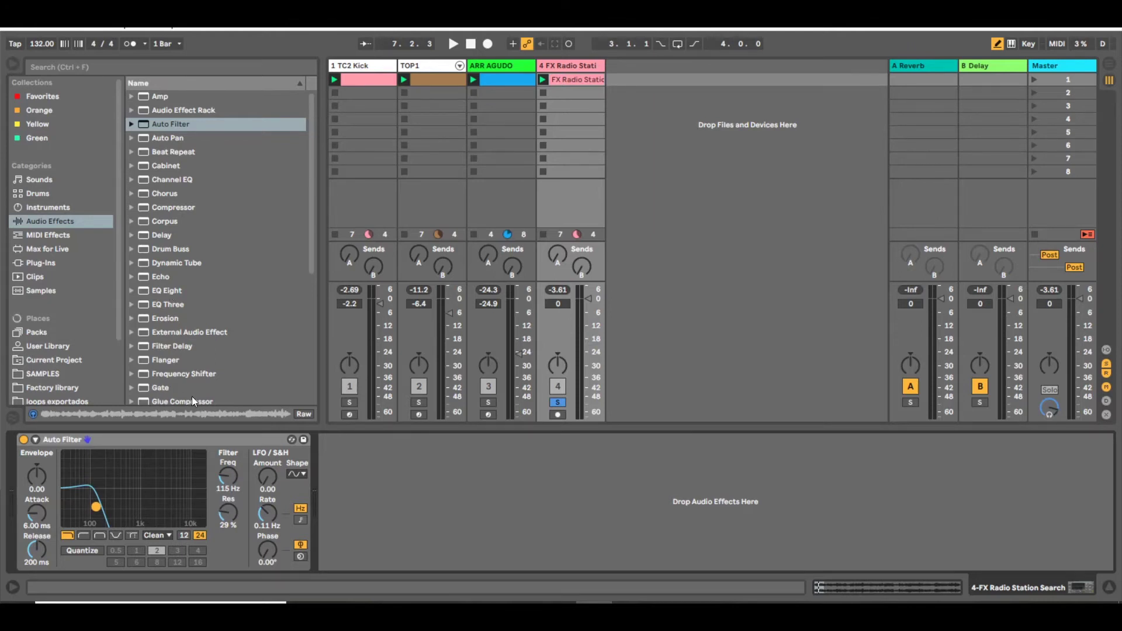
- Insert a Utility set to Mono before the Auto Filter, and fine-tune the filter to about 111 Hz with 33% resonance during playback
{"action": "scroll", "coordinate": [163, 358], "scroll_direction": "down", "scroll_amount": 5}
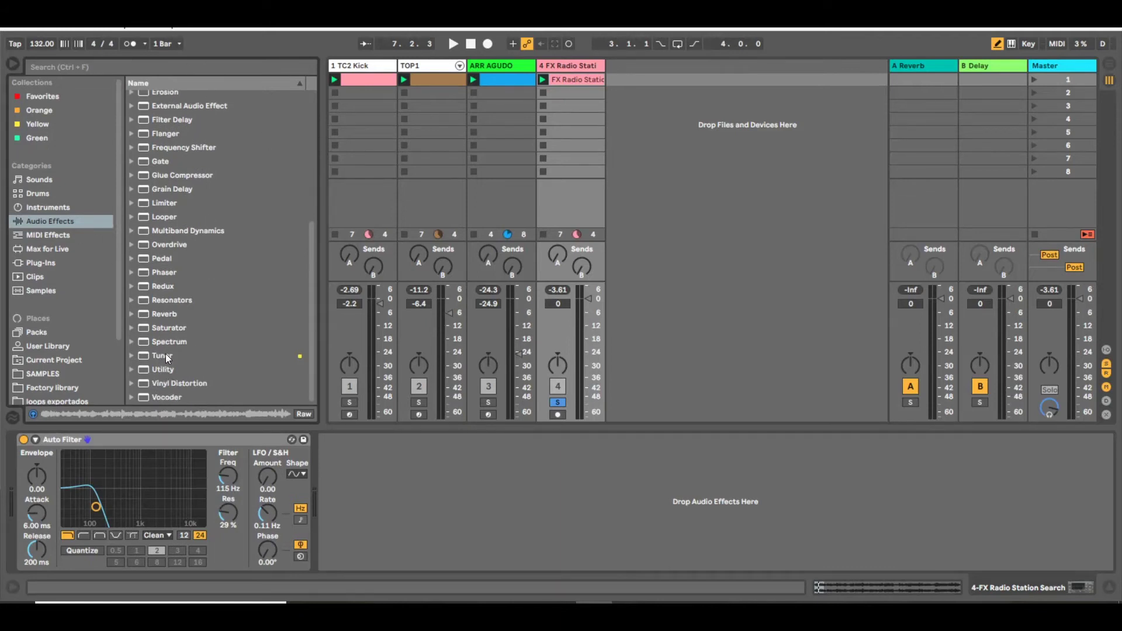
{"action": "left_click", "coordinate": [164, 368]}
{"action": "left_click_drag", "start_coordinate": [163, 367], "coordinate": [21, 498]}
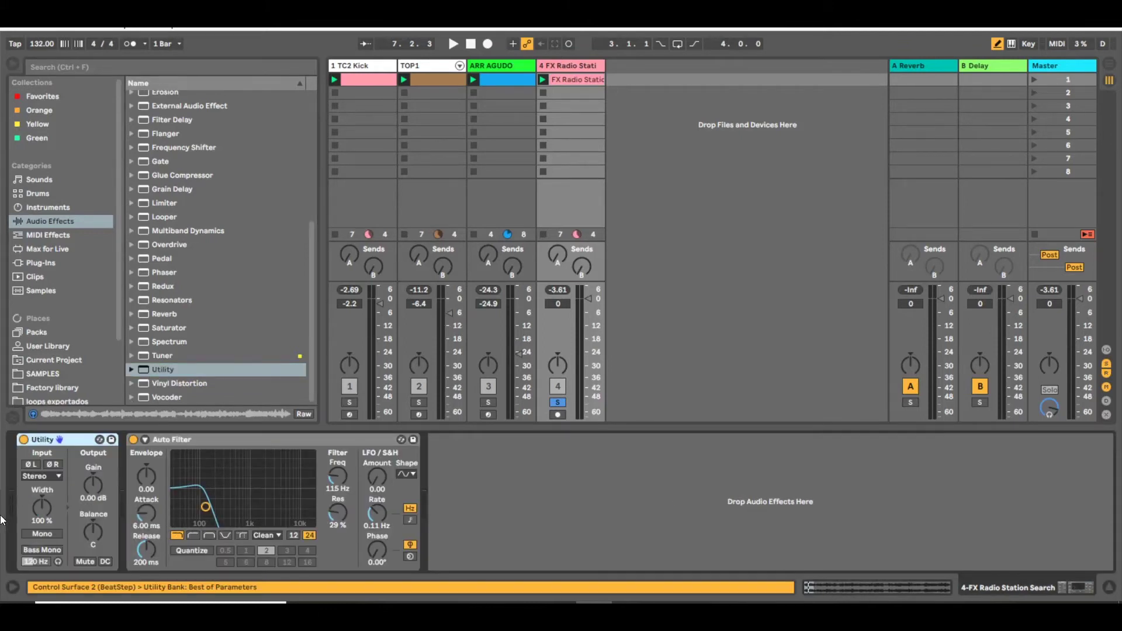
{"action": "left_click", "coordinate": [47, 535]}
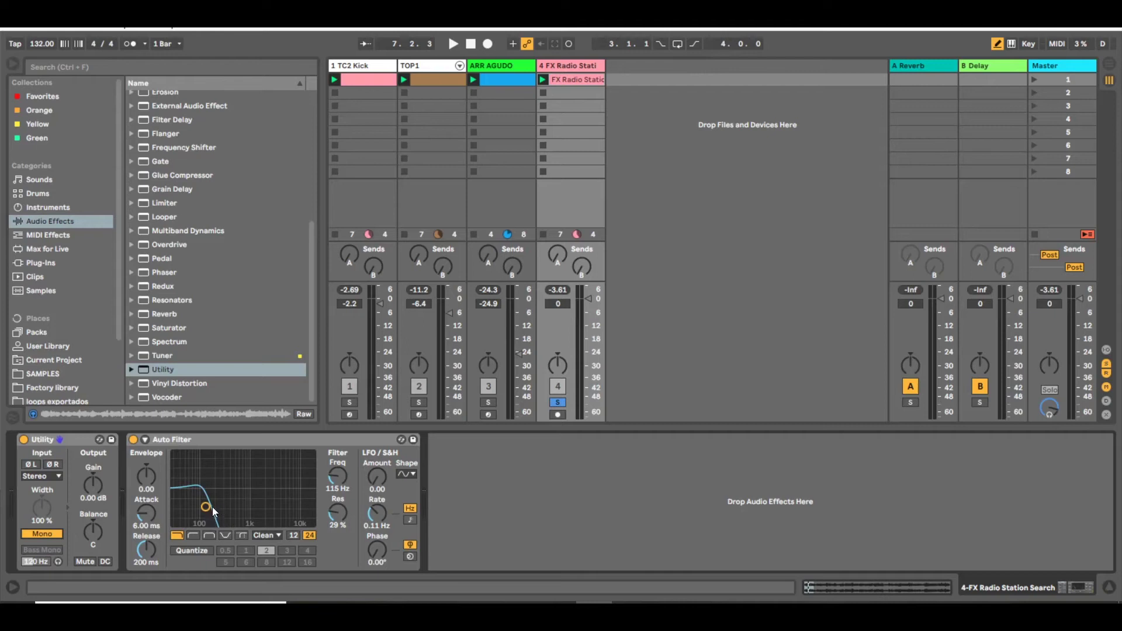
{"action": "key", "text": "space"}
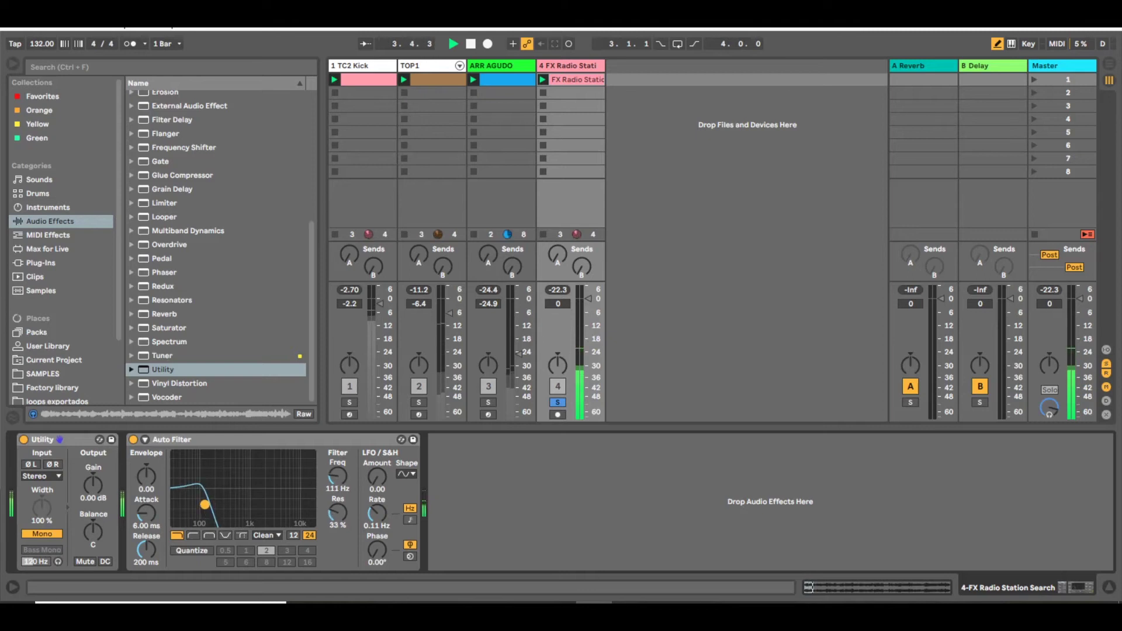
- Add an Amp audio effect after the Auto Filter on the FX Radio Station Search track
{"action": "scroll", "coordinate": [295, 140], "scroll_direction": "up", "scroll_amount": 6}
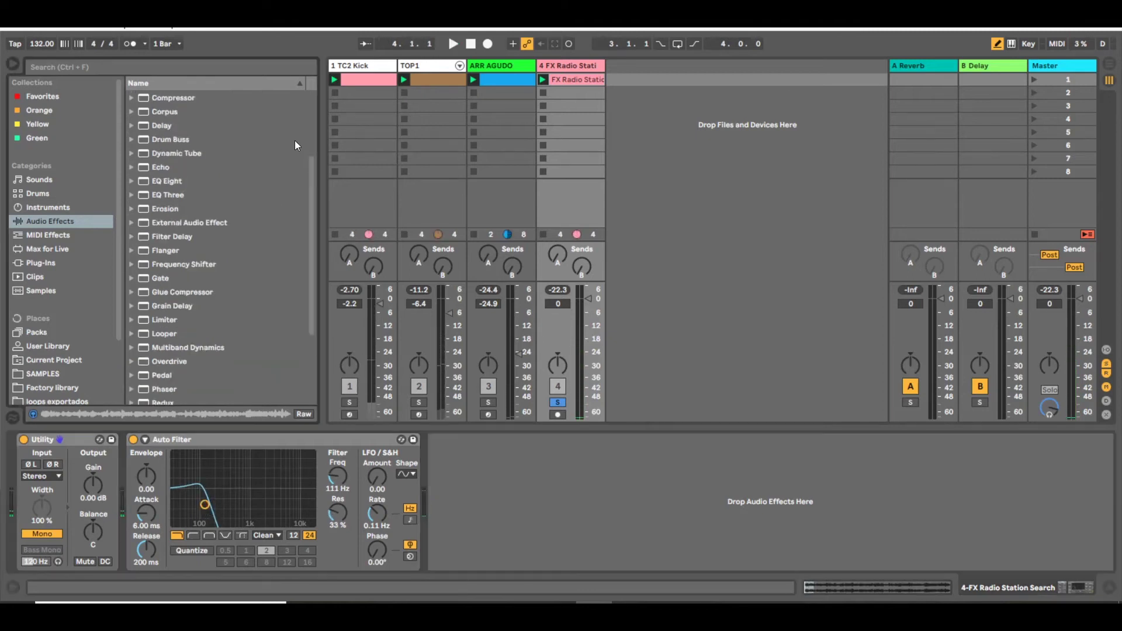
{"action": "scroll", "coordinate": [140, 325], "scroll_direction": "down", "scroll_amount": 3}
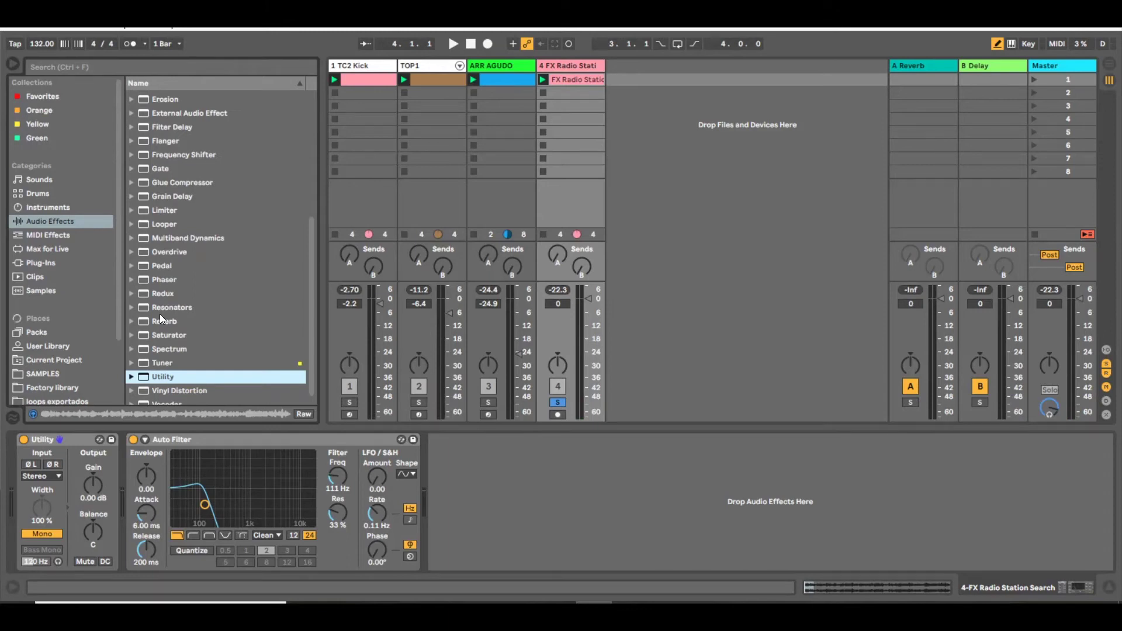
{"action": "scroll", "coordinate": [160, 316], "scroll_direction": "down", "scroll_amount": 1}
{"action": "left_click", "coordinate": [172, 245]}
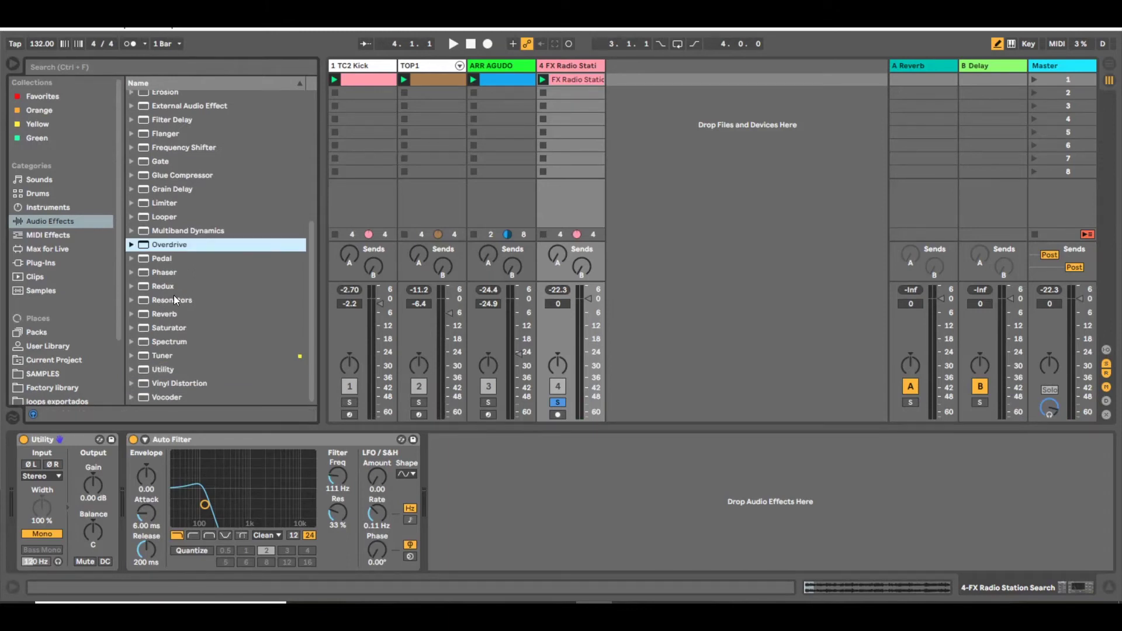
{"action": "left_click", "coordinate": [167, 330]}
{"action": "scroll", "coordinate": [170, 310], "scroll_direction": "up", "scroll_amount": 5}
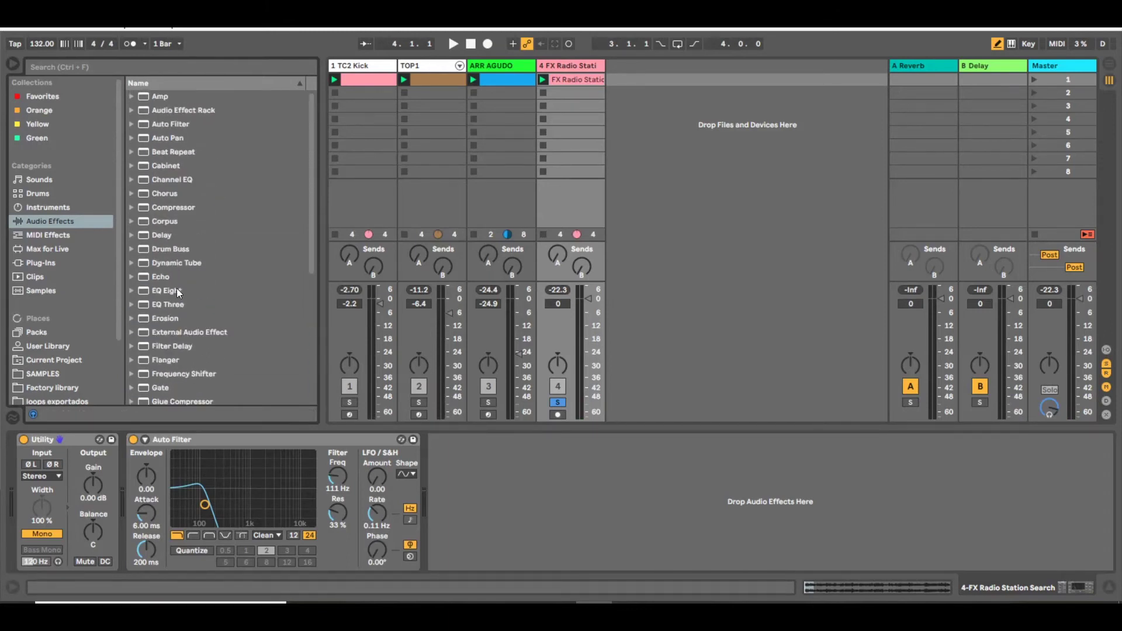
{"action": "left_click_drag", "start_coordinate": [162, 96], "coordinate": [548, 461]}
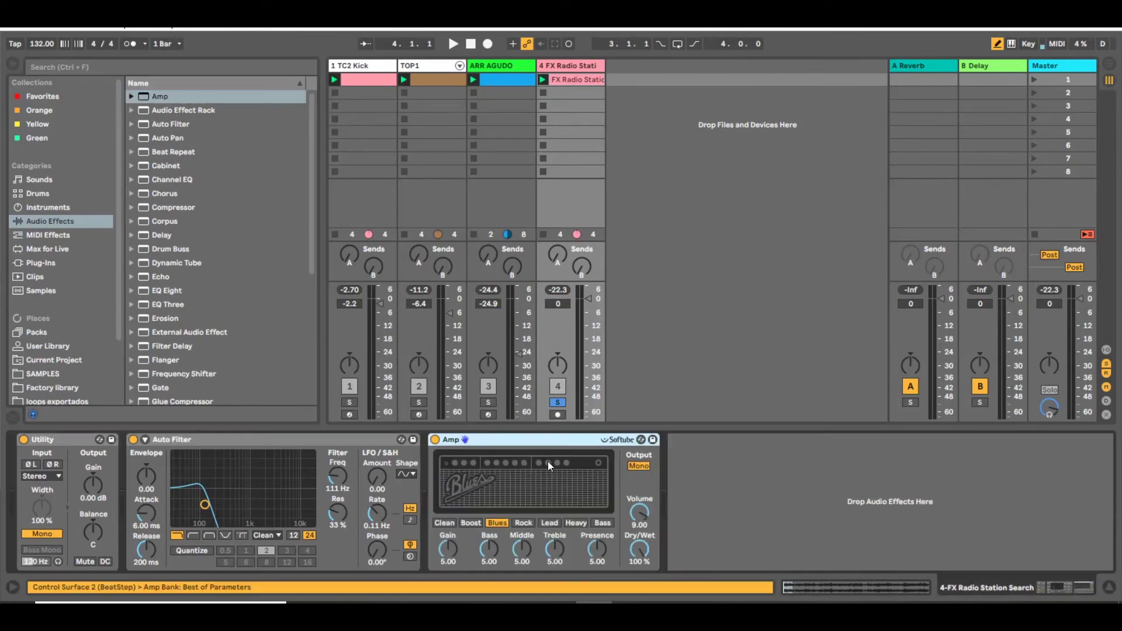
- Look through the Amp's models, including Boost, Blues, Rock, Lead and Heavy, and choose Bass
{"action": "left_click", "coordinate": [524, 523]}
{"action": "left_click", "coordinate": [575, 523]}
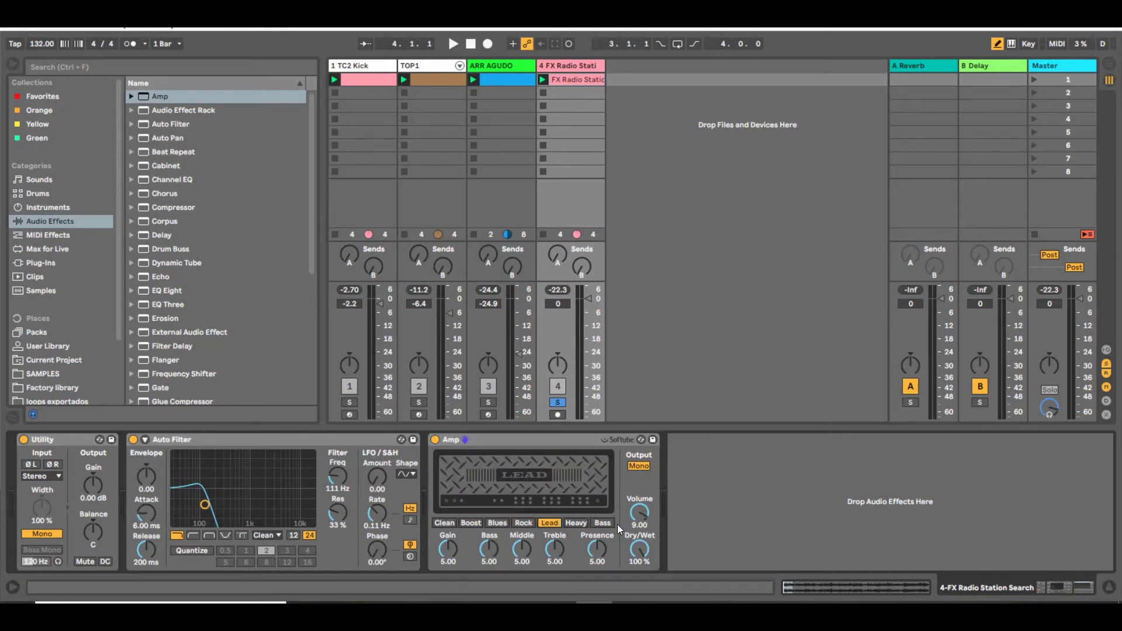
{"action": "left_click", "coordinate": [549, 522]}
{"action": "left_click", "coordinate": [504, 522]}
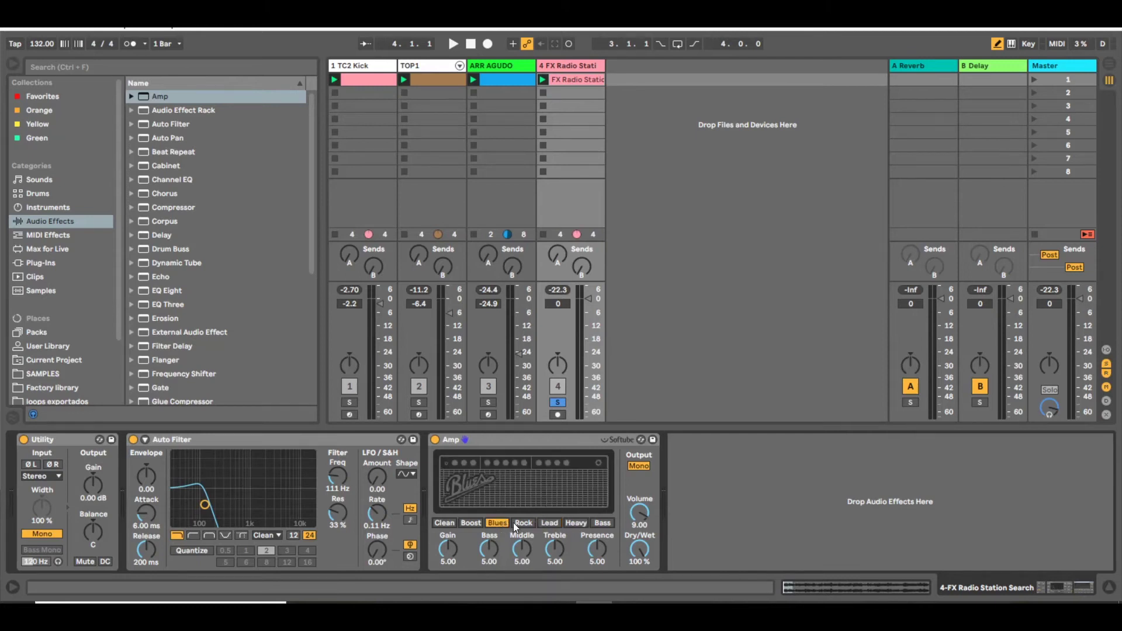
{"action": "left_click", "coordinate": [518, 525]}
{"action": "left_click", "coordinate": [497, 524]}
{"action": "left_click", "coordinate": [467, 523]}
{"action": "left_click", "coordinate": [493, 519]}
{"action": "left_click", "coordinate": [518, 524]}
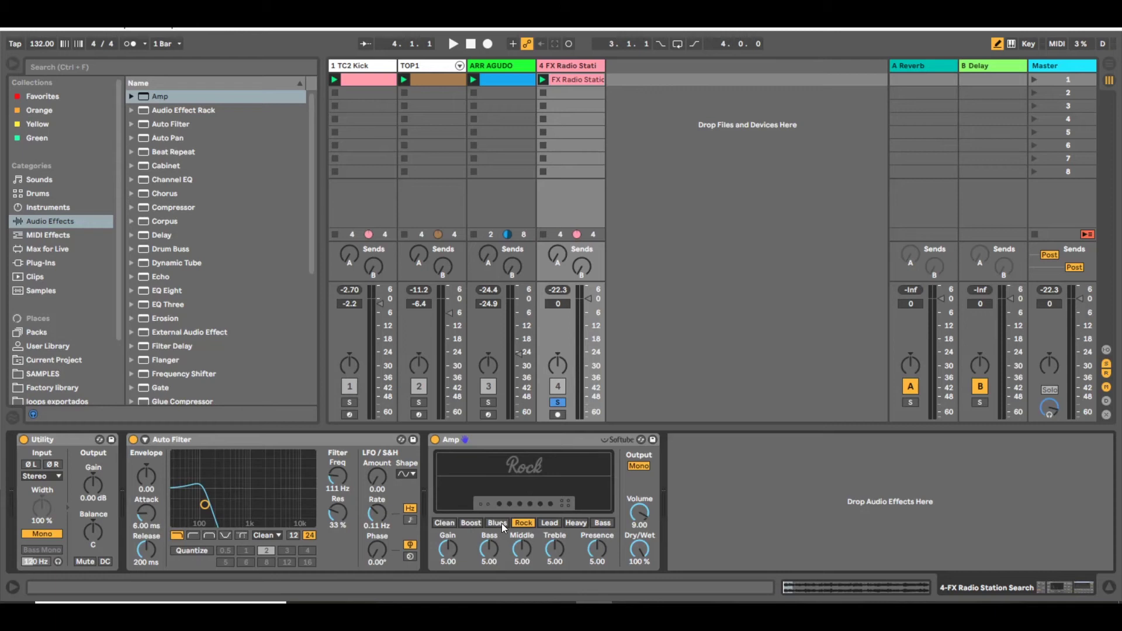
{"action": "left_click", "coordinate": [501, 524]}
{"action": "left_click", "coordinate": [576, 523]}
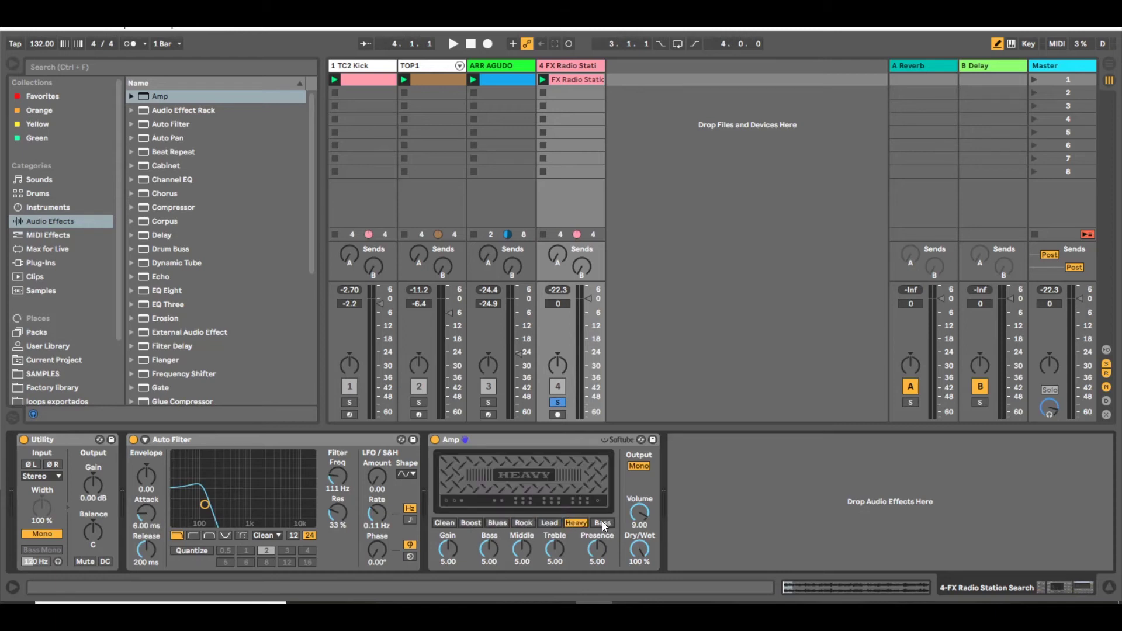
{"action": "left_click", "coordinate": [602, 522]}
- Play the loop with the Amp's gain at 5.23, and compare the sound with the Amp bypassed and active
{"action": "key", "text": "space"}
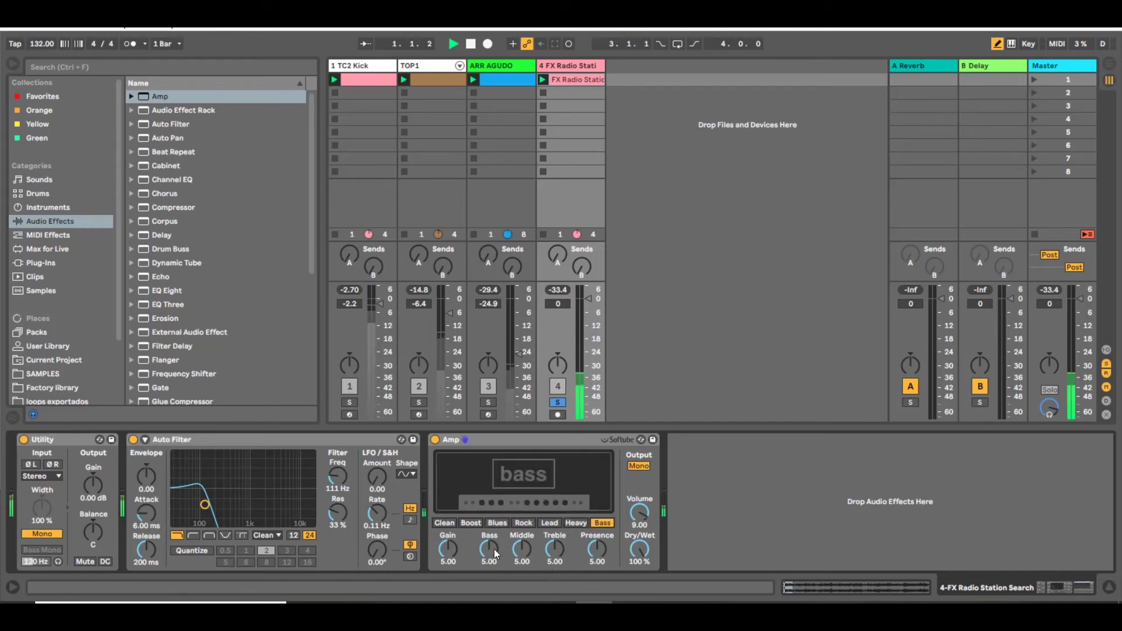
{"action": "left_click_drag", "start_coordinate": [450, 561], "coordinate": [450, 559]}
{"action": "left_click", "coordinate": [435, 440]}
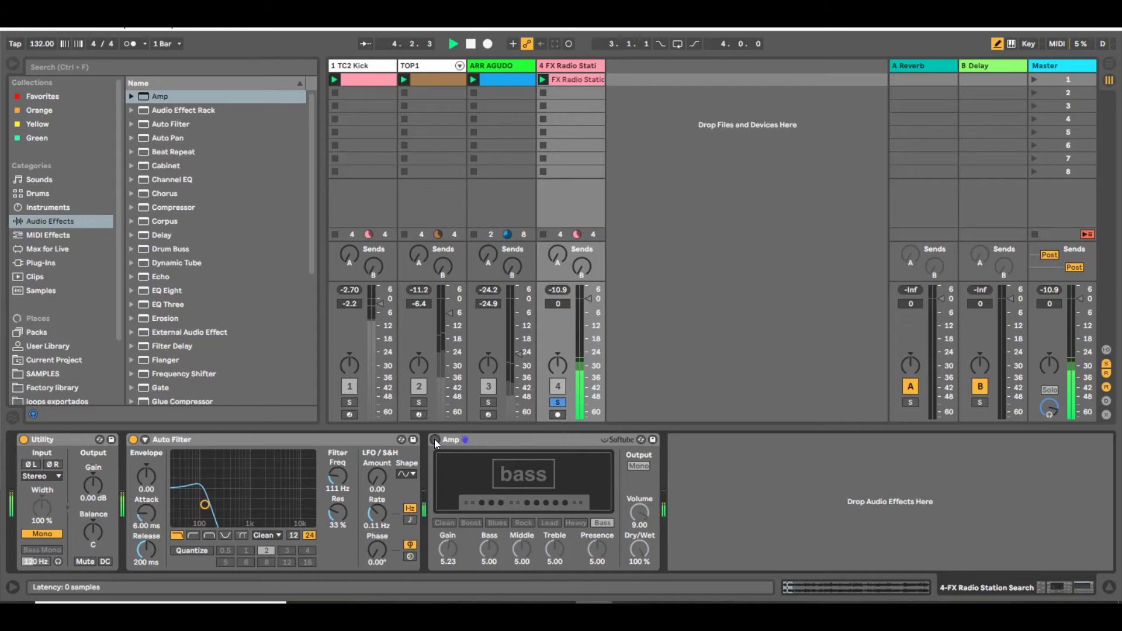
{"action": "left_click", "coordinate": [435, 440]}
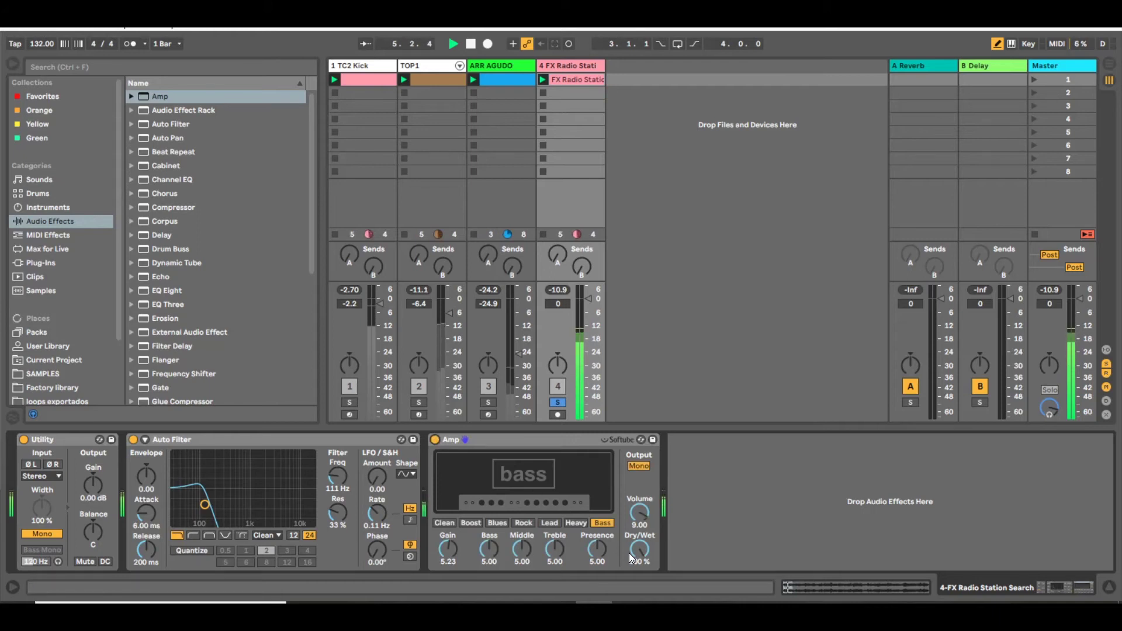
- Set the Amp's dry/wet to 88.1% and presence to 2.46, and adjust the Auto Filter to 124 Hz with 24% resonance during playback
{"action": "left_click_drag", "start_coordinate": [632, 558], "coordinate": [597, 590]}
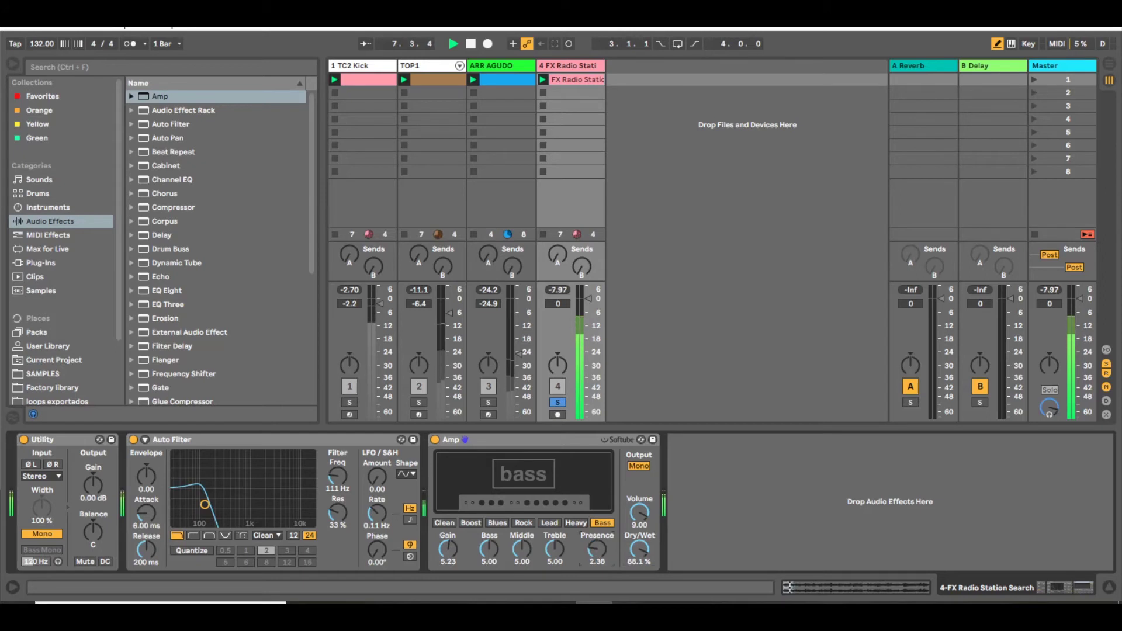
{"action": "left_click_drag", "start_coordinate": [204, 504], "coordinate": [207, 509]}
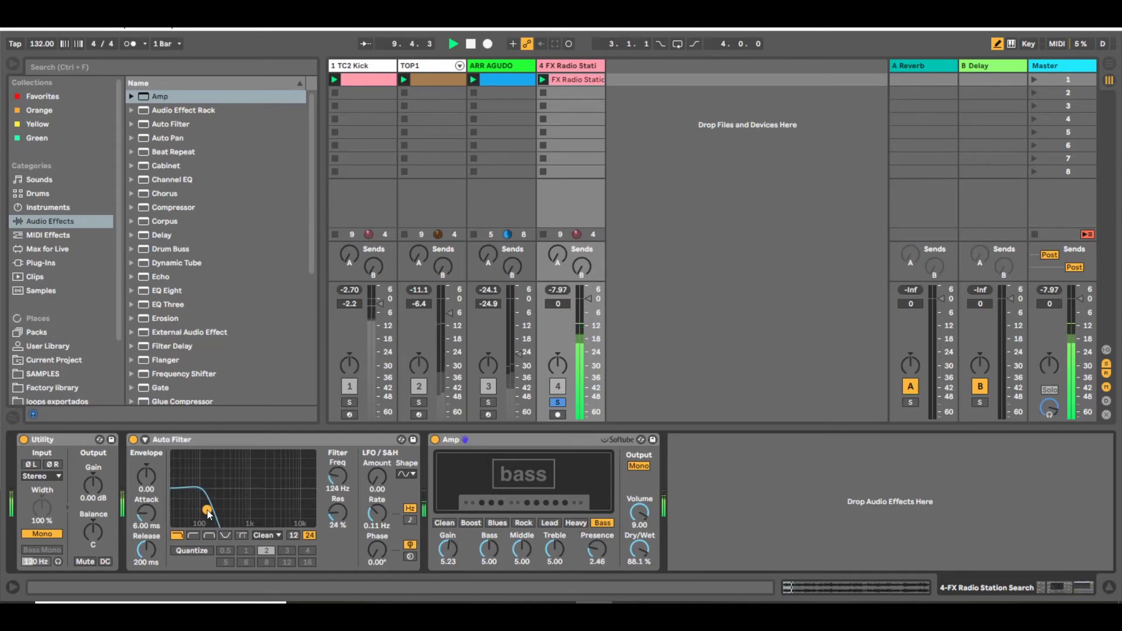
{"action": "key", "text": "space"}
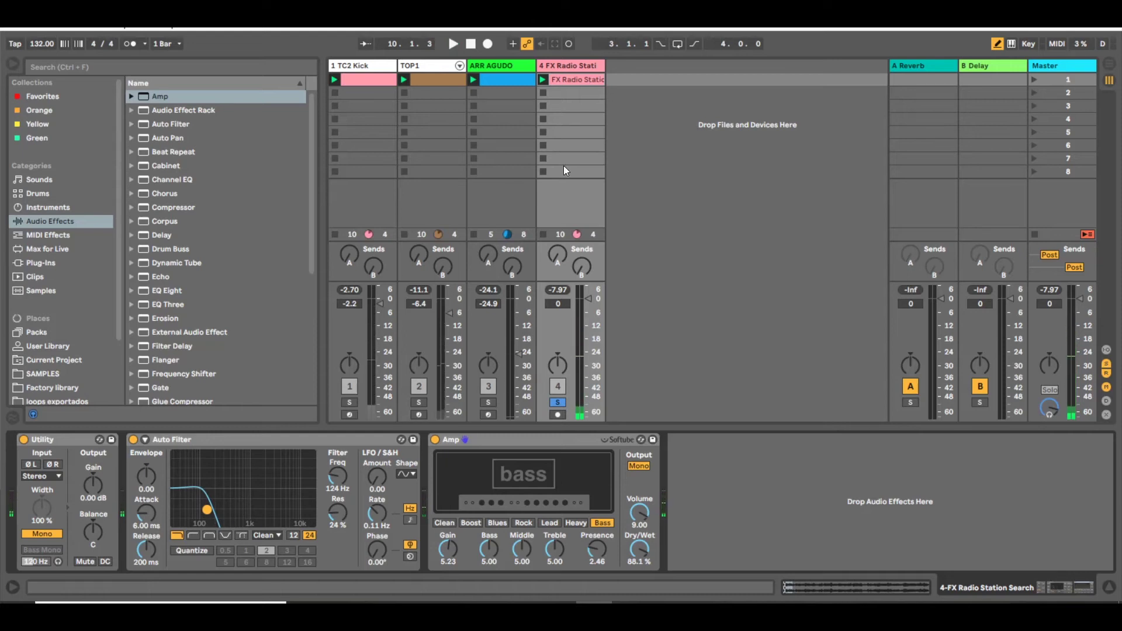
- Transpose the radio clip to -18 st, listen to it, and return to the track's effect chain
{"action": "double_click", "coordinate": [568, 80]}
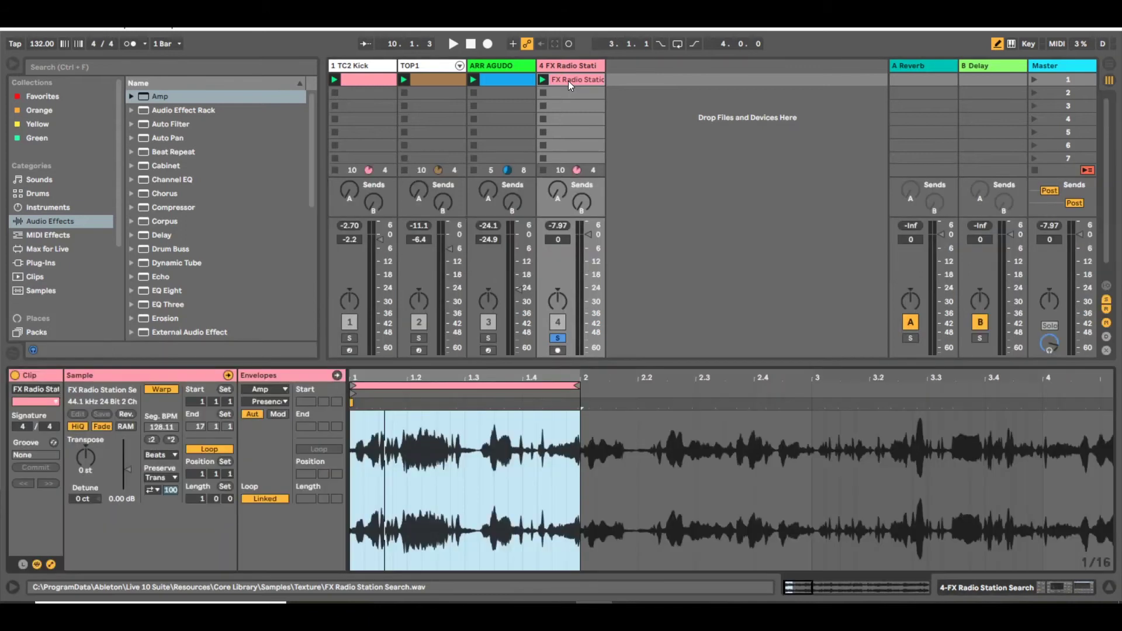
{"action": "left_click_drag", "start_coordinate": [95, 471], "coordinate": [95, 514]}
{"action": "key", "text": "space"}
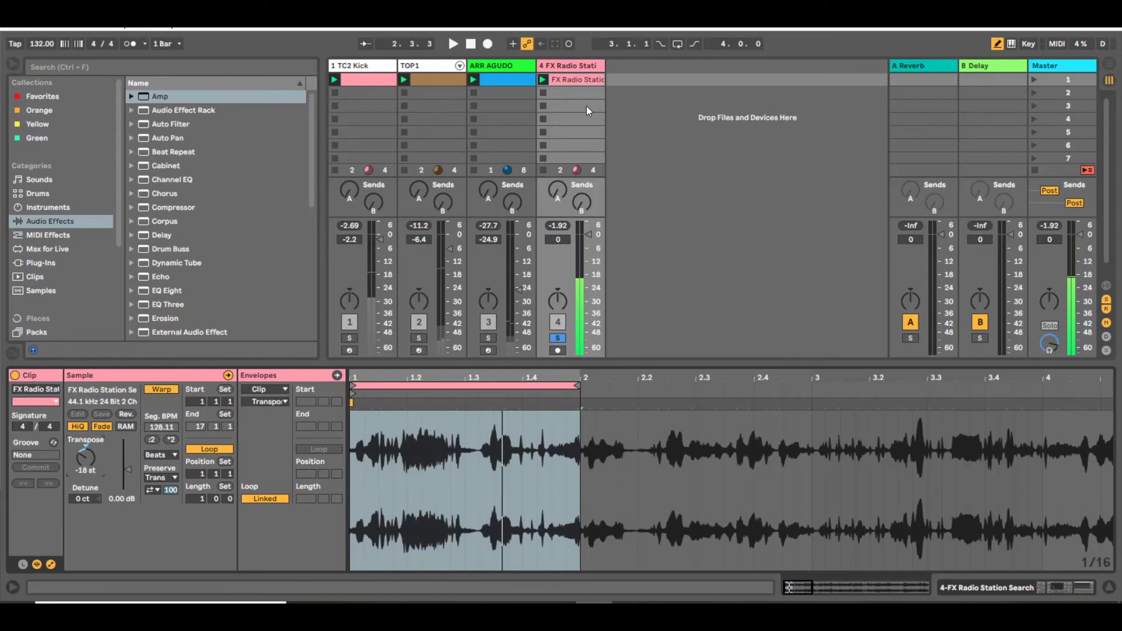
{"action": "left_click", "coordinate": [578, 67]}
{"action": "left_click", "coordinate": [578, 66]}
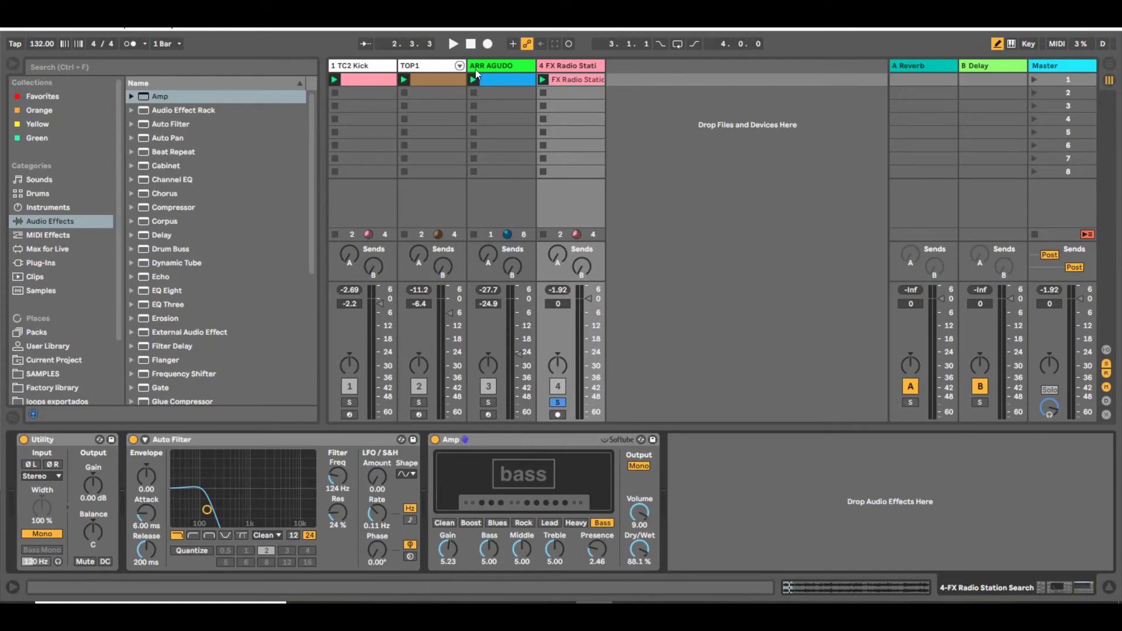
- Lower the radio clip's gain to about -3.94 dB during playback
{"action": "left_click", "coordinate": [584, 80]}
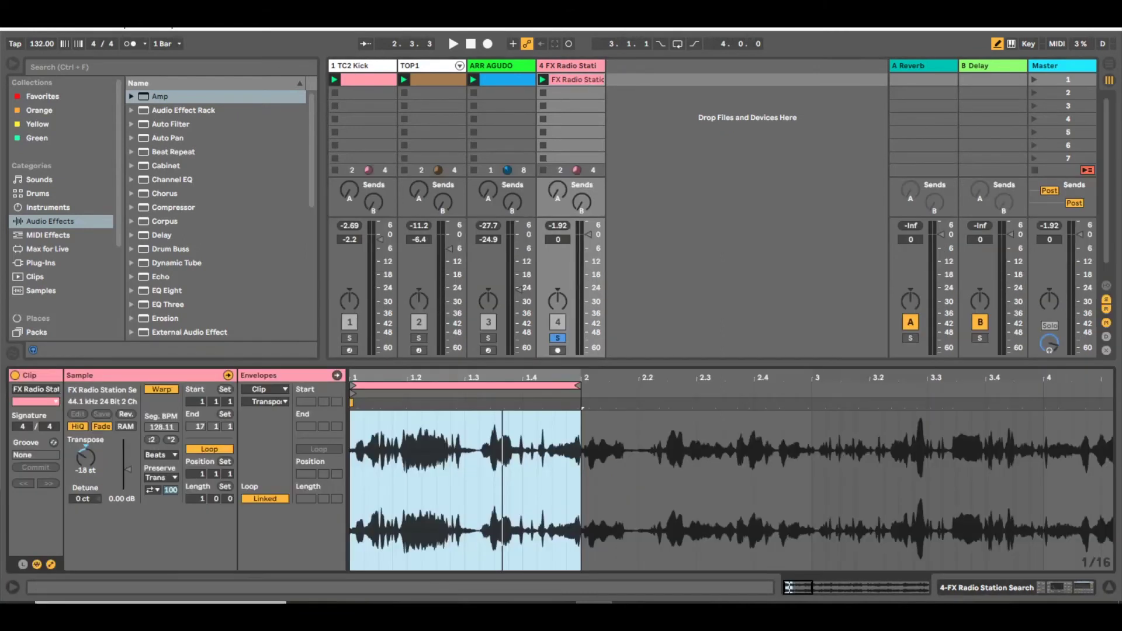
{"action": "key", "text": "space"}
{"action": "left_click_drag", "start_coordinate": [132, 457], "coordinate": [132, 463]}
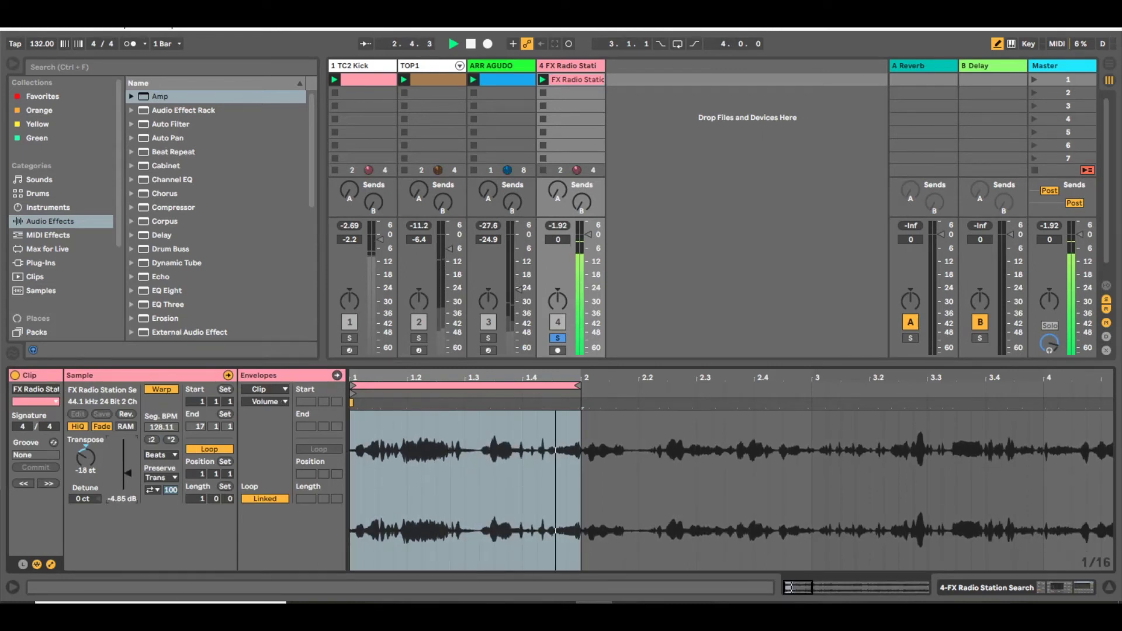
- Set the Amp's volume to 5.55 and the Auto Filter to about 107 Hz with 16% resonance
{"action": "left_click", "coordinate": [563, 65]}
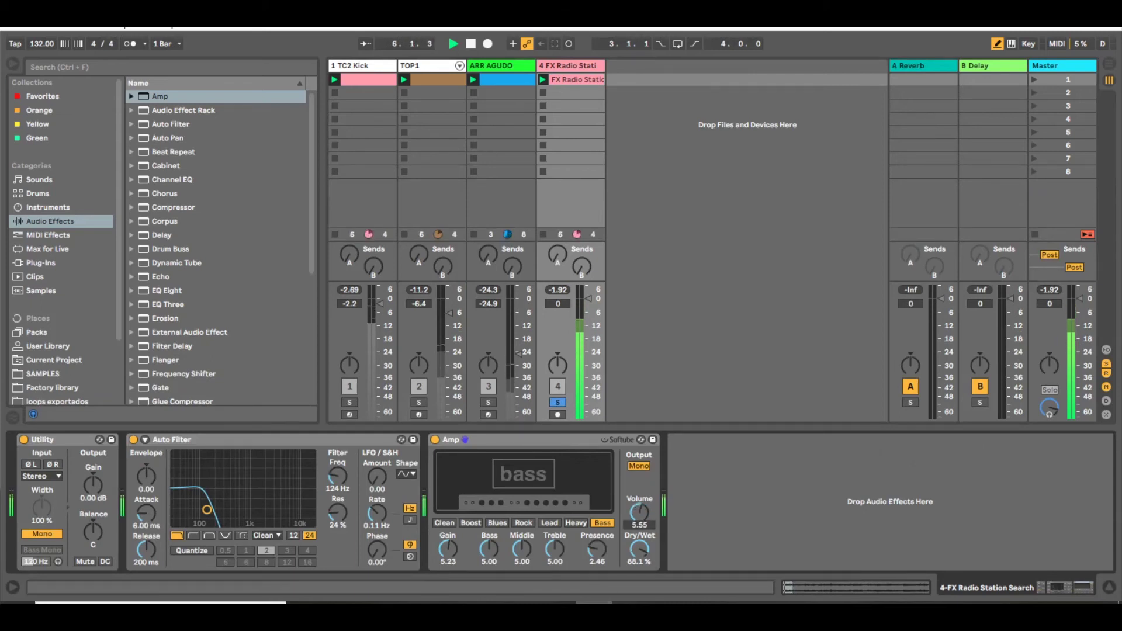
{"action": "left_click_drag", "start_coordinate": [226, 485], "coordinate": [220, 487]}
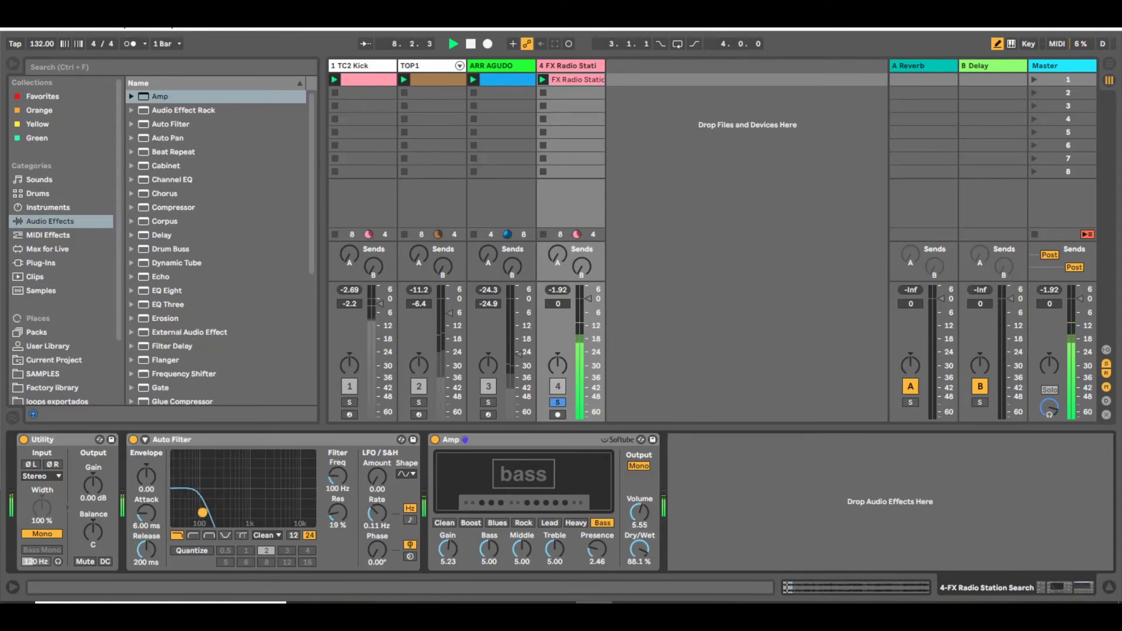
- Unsolo the radio track and raise its volume to 2.0 dB against the other tracks
{"action": "left_click", "coordinate": [558, 402]}
{"action": "key", "text": "space"}
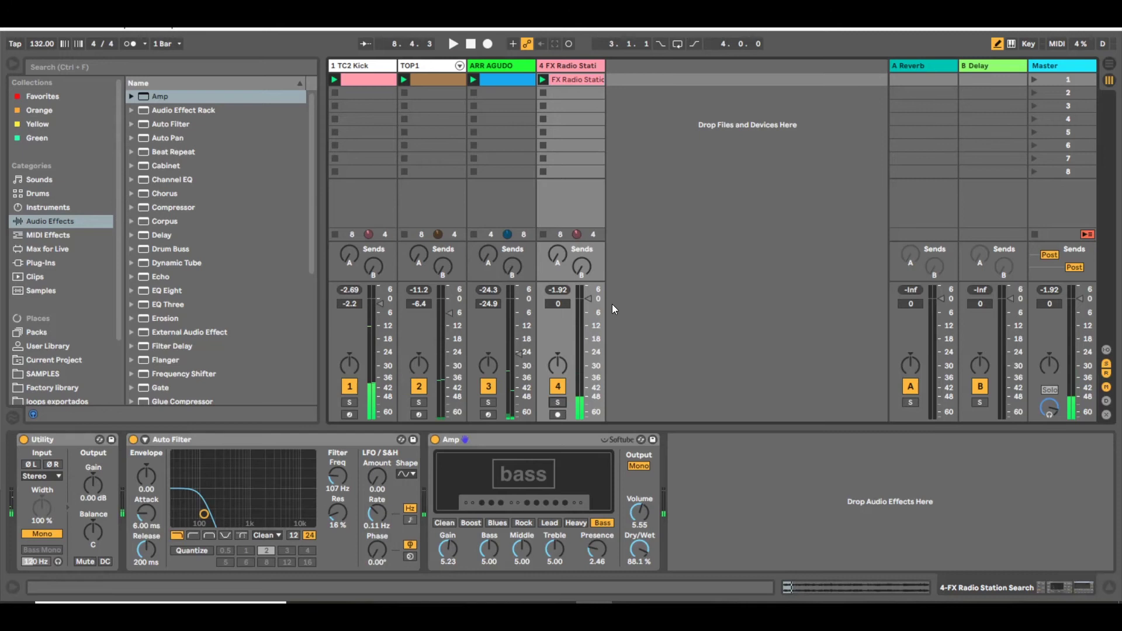
{"action": "left_click_drag", "start_coordinate": [558, 303], "coordinate": [558, 297]}
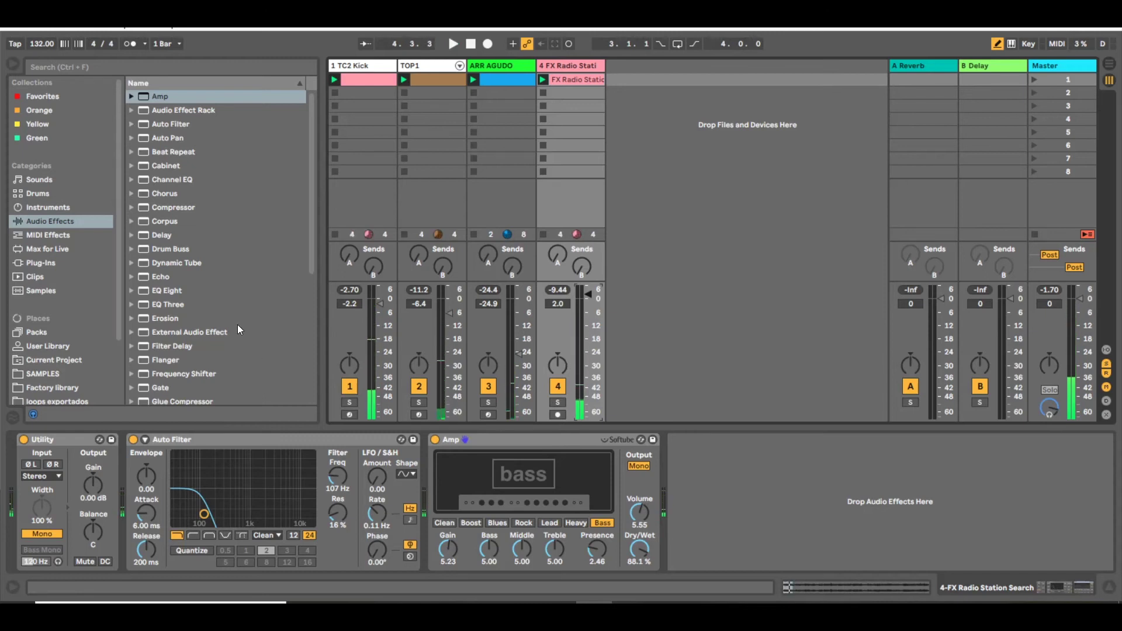
- Add a Compressor after the Amp on the radio track
{"action": "scroll", "coordinate": [221, 339], "scroll_direction": "down", "scroll_amount": 5}
{"action": "scroll", "coordinate": [216, 338], "scroll_direction": "up", "scroll_amount": 5}
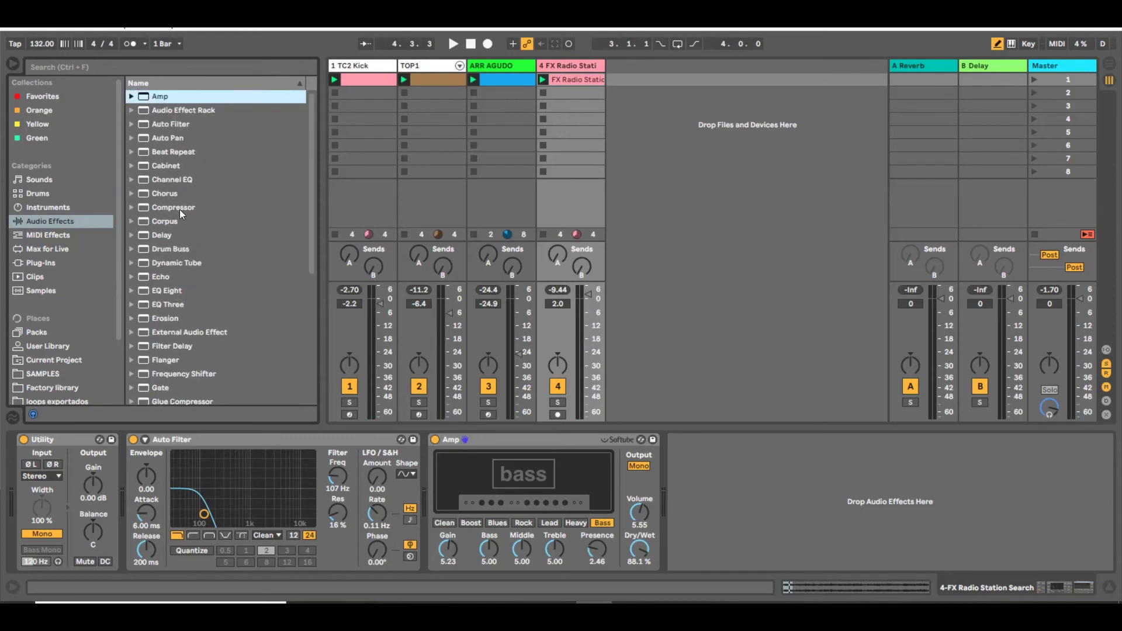
{"action": "double_click", "coordinate": [180, 209]}
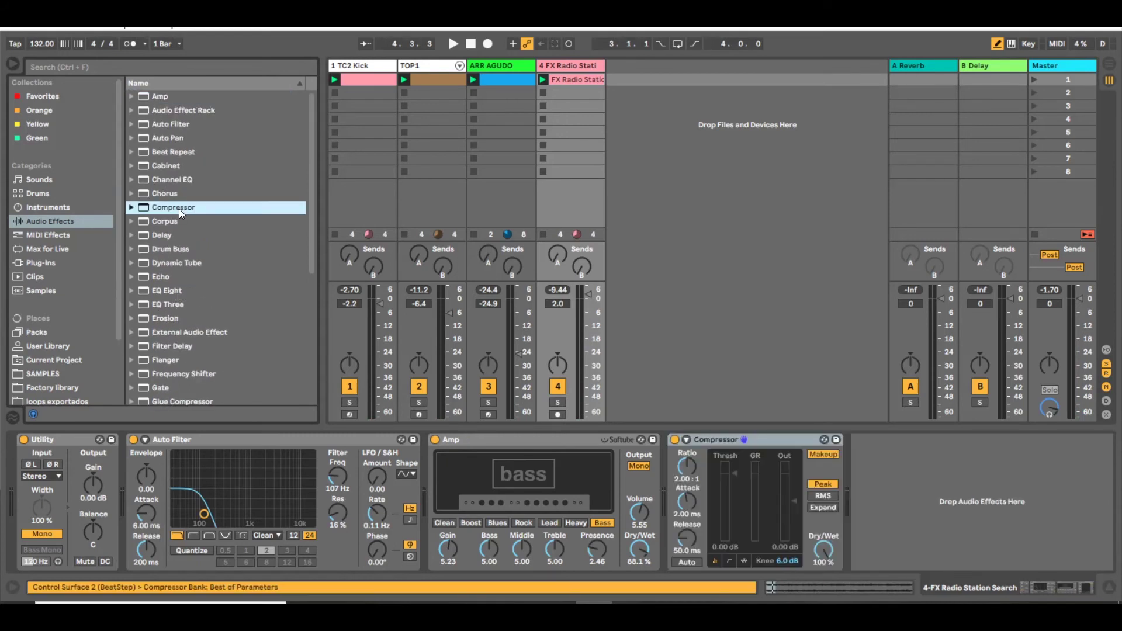
- Enable the Compressor's sidechain with 1-TC2 Kick as source, and set the threshold to -4.64 dB during playback
{"action": "left_click", "coordinate": [687, 440]}
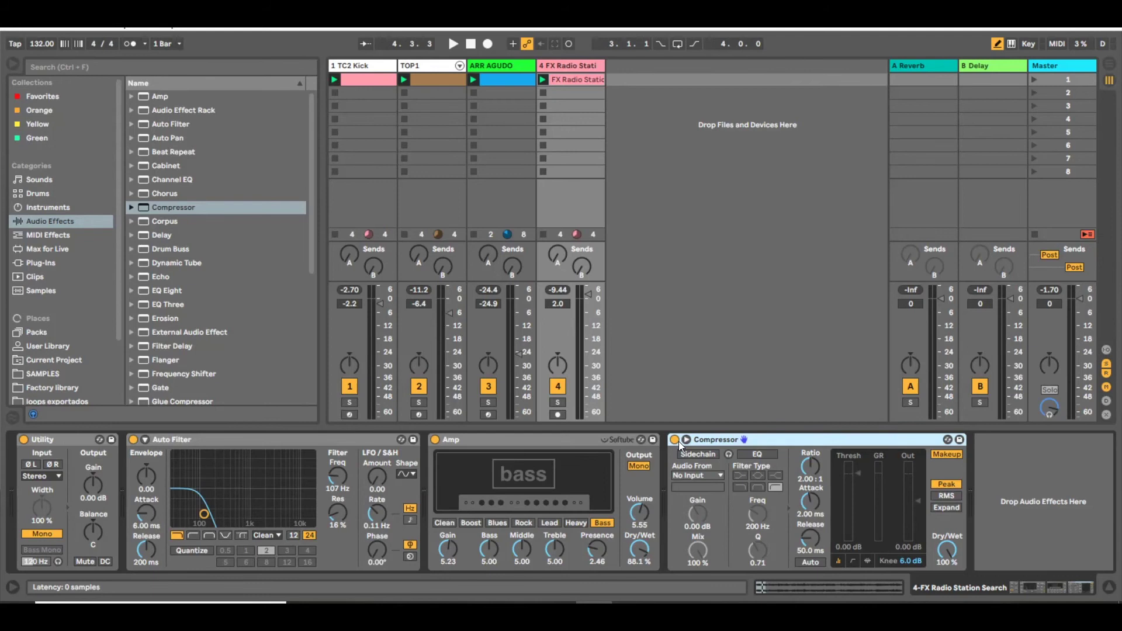
{"action": "left_click", "coordinate": [701, 454]}
{"action": "left_click", "coordinate": [696, 476]}
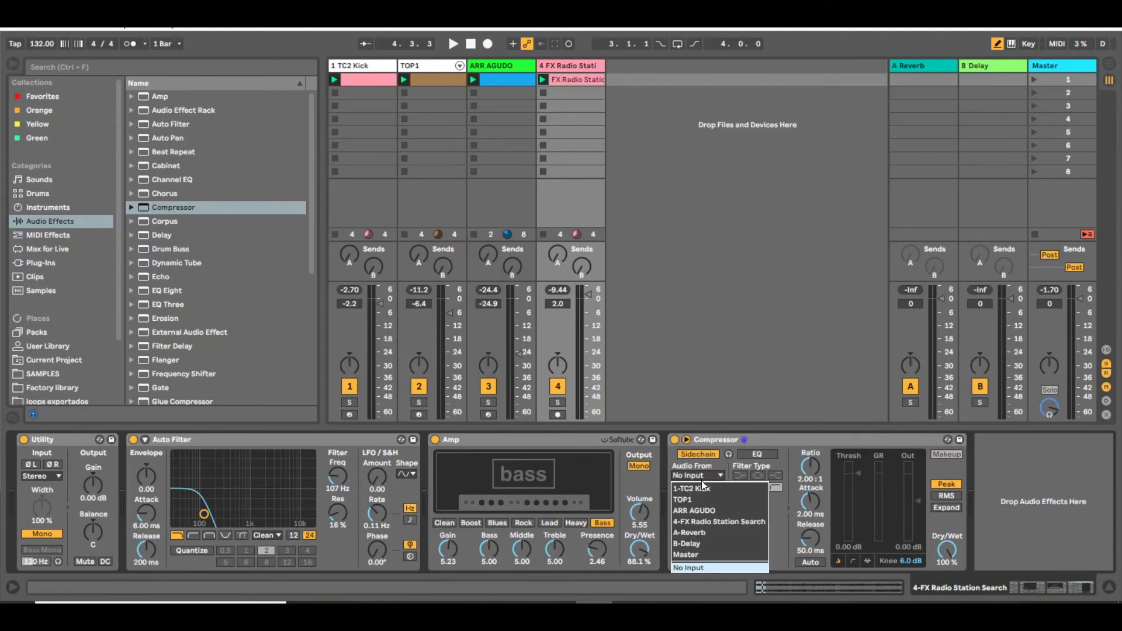
{"action": "left_click", "coordinate": [698, 488]}
{"action": "key", "text": "space"}
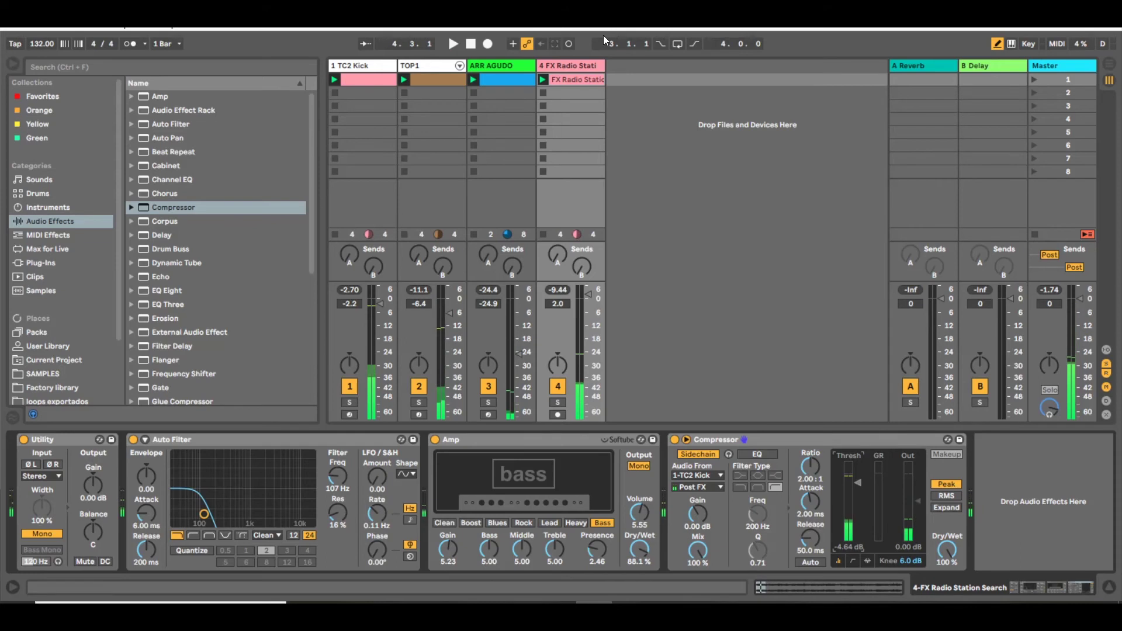
- Display the volume envelope of the radio clip over its one-bar loop
{"action": "left_click", "coordinate": [588, 78]}
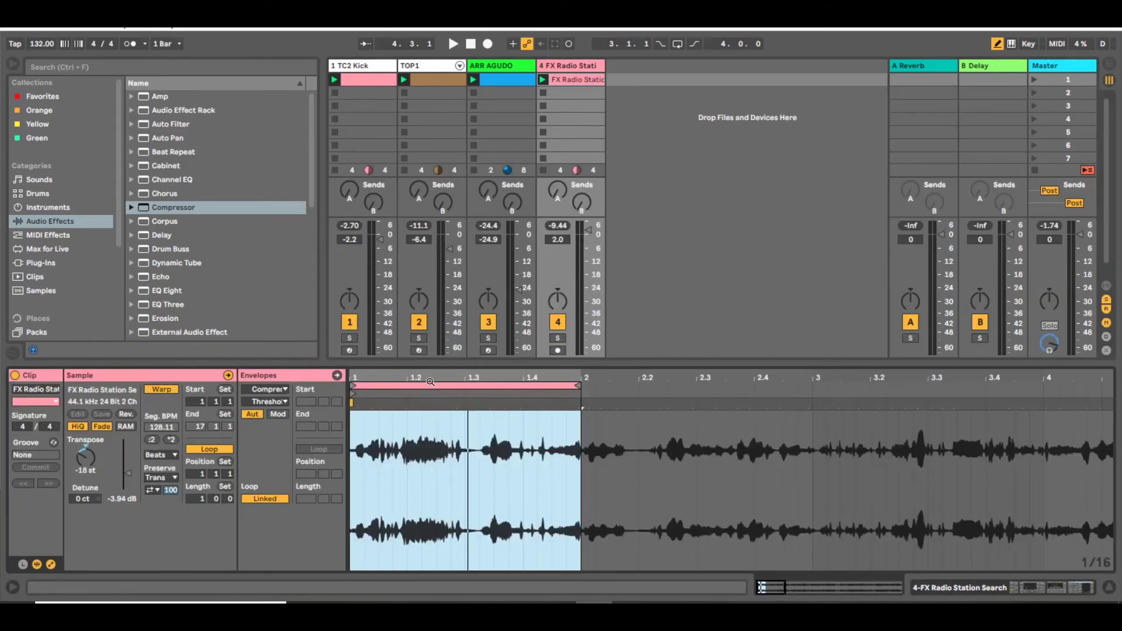
{"action": "left_click_drag", "start_coordinate": [409, 384], "coordinate": [649, 599]}
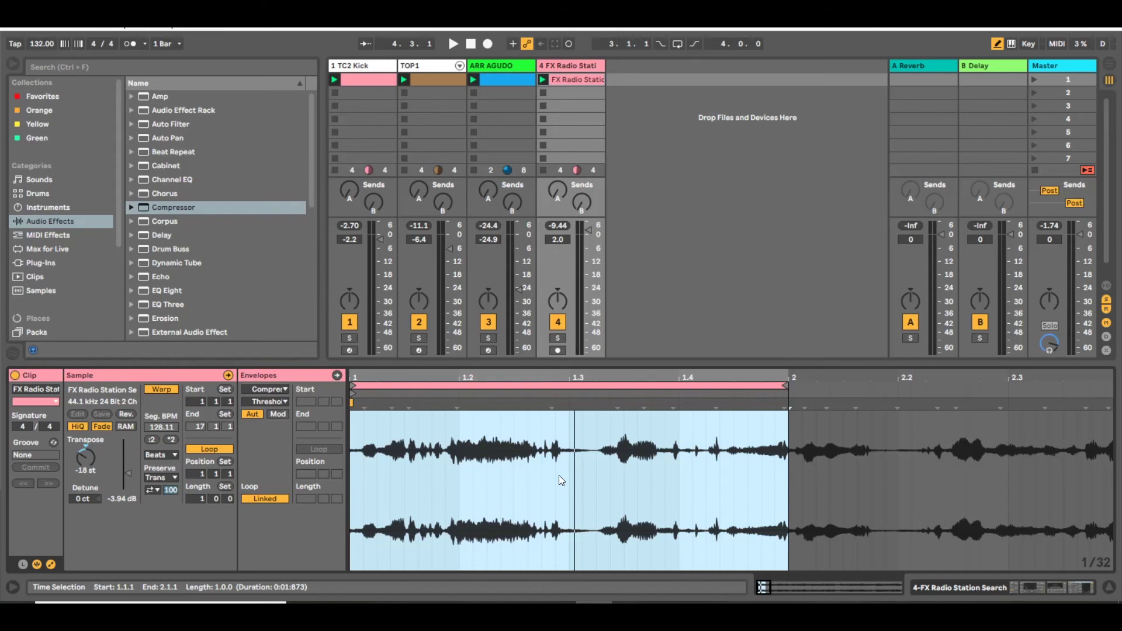
{"action": "left_click", "coordinate": [267, 389]}
{"action": "left_click", "coordinate": [273, 444]}
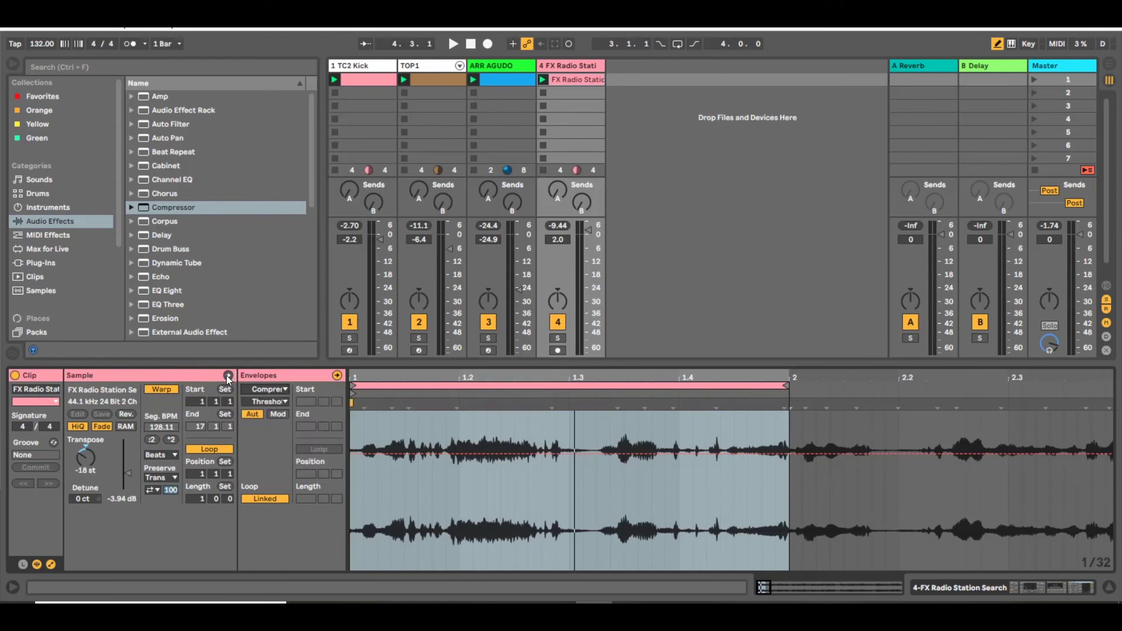
{"action": "left_click", "coordinate": [263, 389]}
{"action": "left_click", "coordinate": [264, 395]}
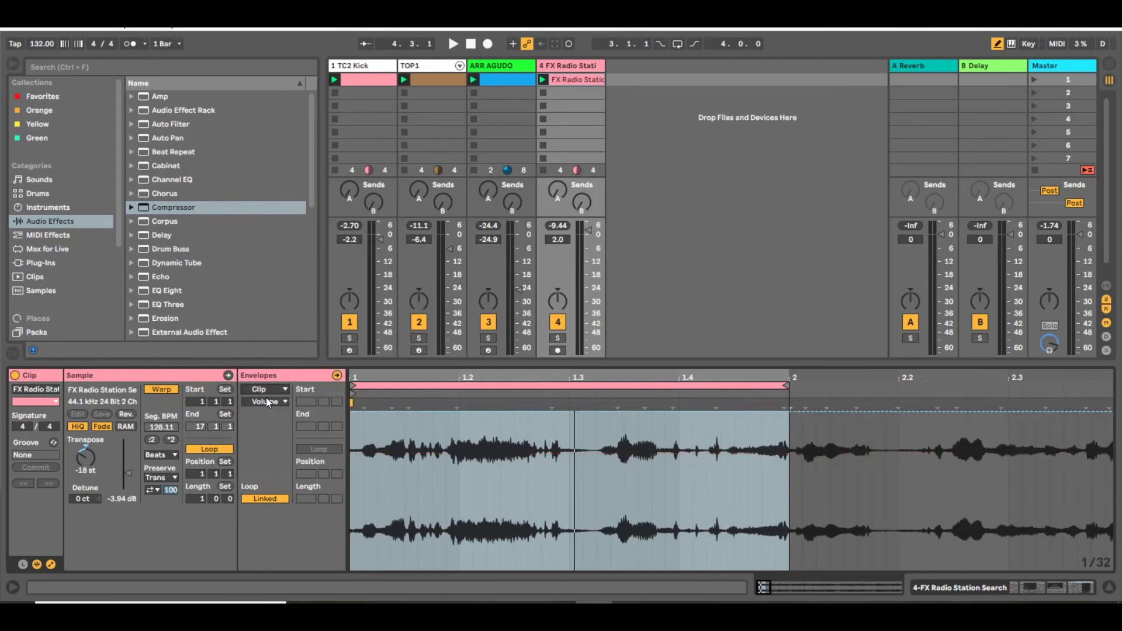
- Draw a volume ramp in the clip envelope from near silence at 1.2 up to full level shortly before 1.3
{"action": "key", "text": "b"}
{"action": "key", "text": "b"}
{"action": "left_click_drag", "start_coordinate": [466, 437], "coordinate": [475, 563]}
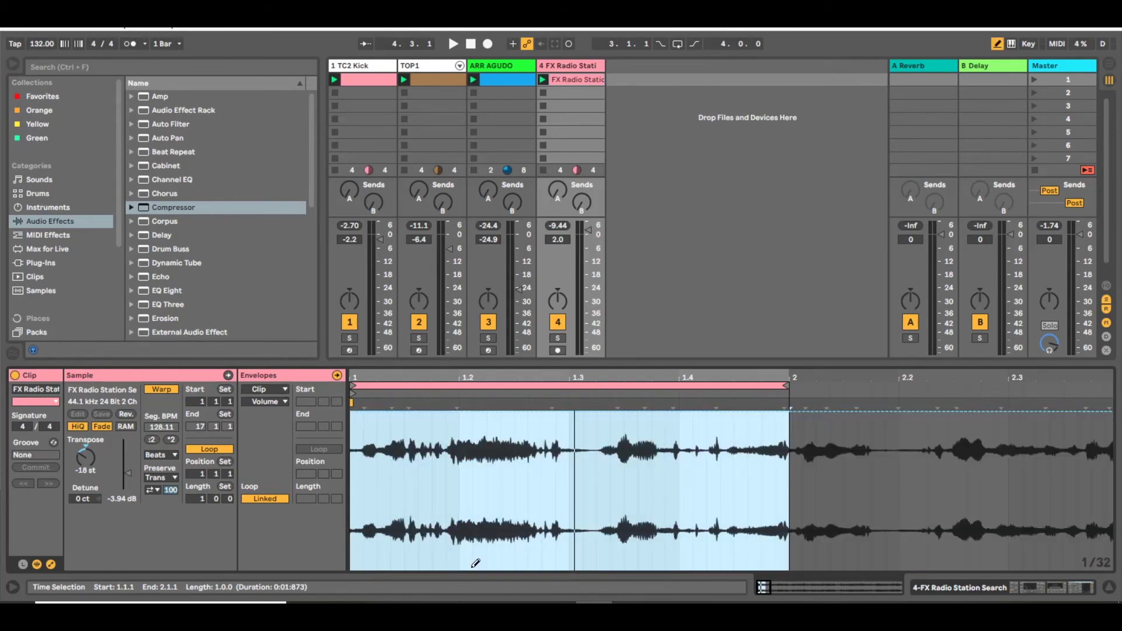
{"action": "mouse_move", "coordinate": [463, 423]}
{"action": "left_mouse_down"}
{"action": "mouse_move", "coordinate": [457, 517]}
{"action": "mouse_move", "coordinate": [480, 468]}
{"action": "mouse_move", "coordinate": [469, 462]}
{"action": "mouse_move", "coordinate": [472, 554]}
{"action": "mouse_move", "coordinate": [556, 409]}
{"action": "left_mouse_up"}
{"action": "key", "text": "space"}
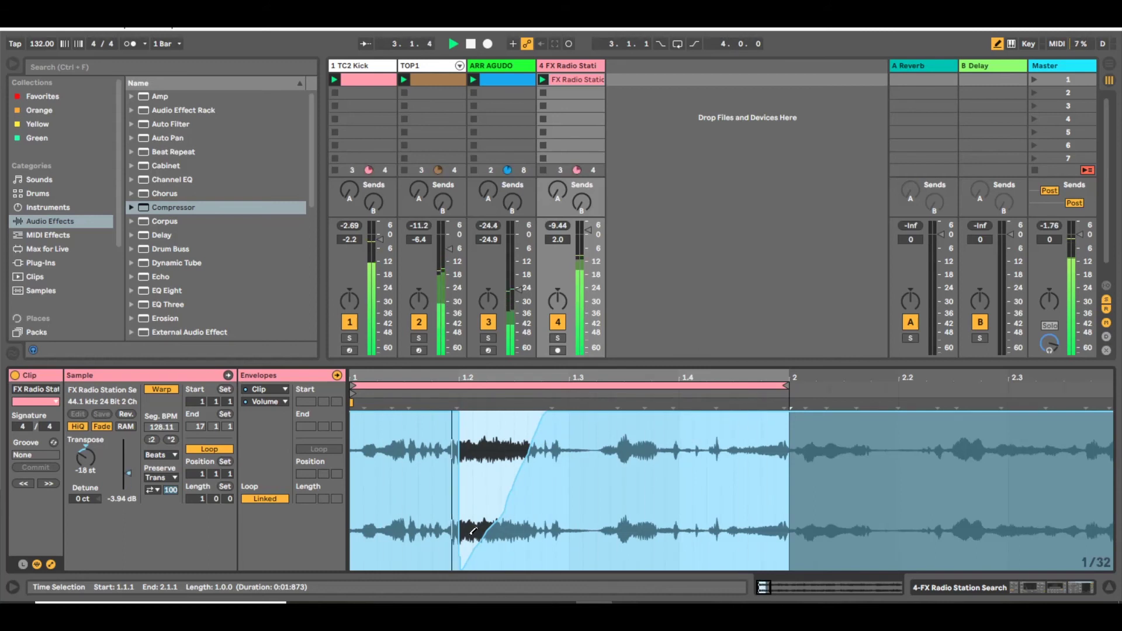
{"action": "left_click_drag", "start_coordinate": [470, 548], "coordinate": [474, 513]}
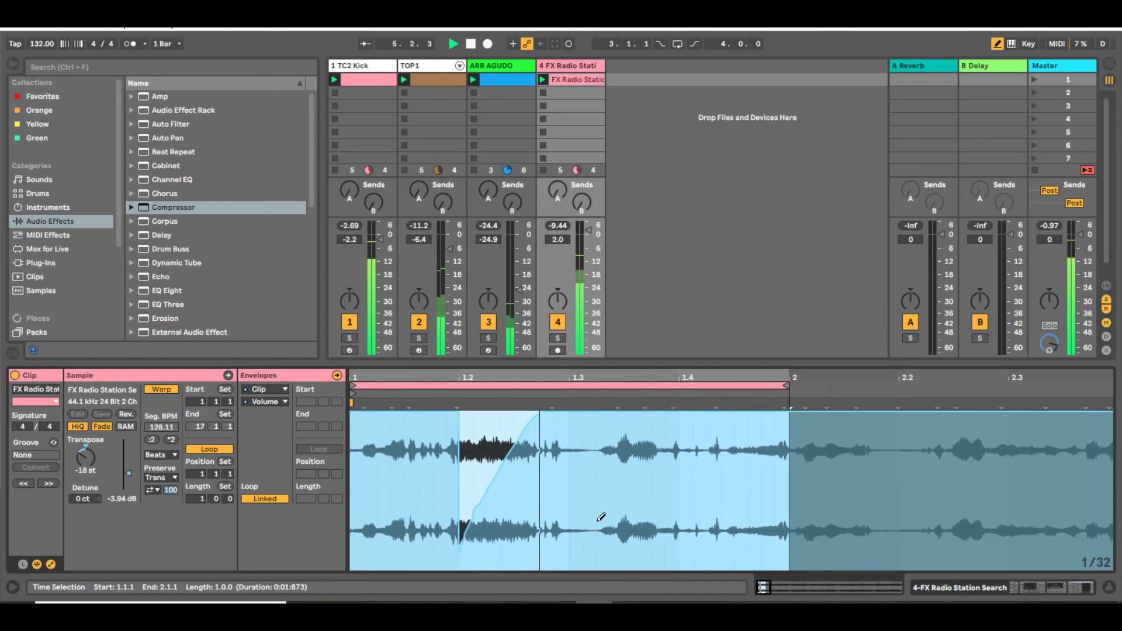
- Try a volume fade-out at the end of the one-bar loop, and redraw the envelope at full level
{"action": "left_click_drag", "start_coordinate": [725, 413], "coordinate": [786, 568]}
{"action": "key", "text": "space"}
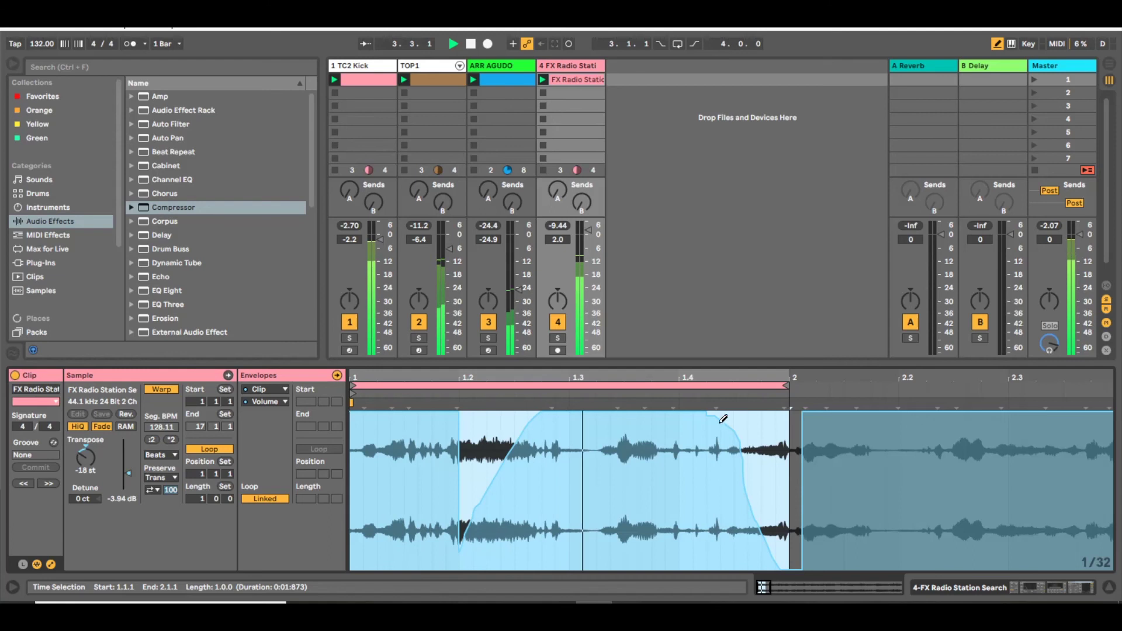
{"action": "left_click_drag", "start_coordinate": [718, 412], "coordinate": [1107, 408]}
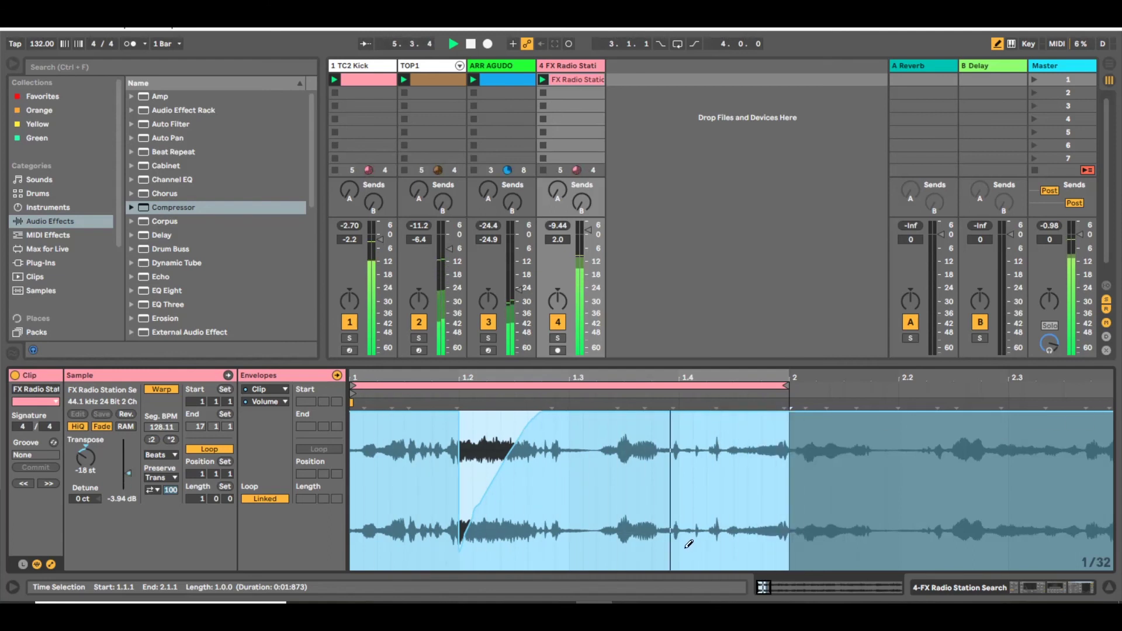
- Replay the full loop to check the volume envelope, and return to the radio track's effect chain
{"action": "key", "text": "space"}
{"action": "key", "text": "space"}
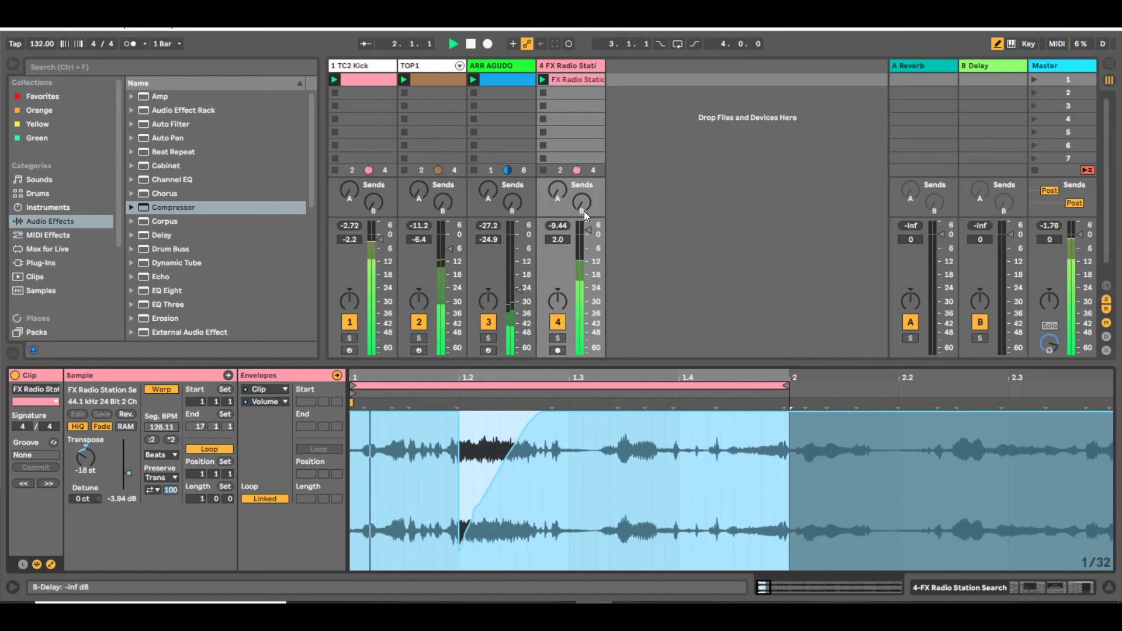
{"action": "left_click", "coordinate": [581, 63]}
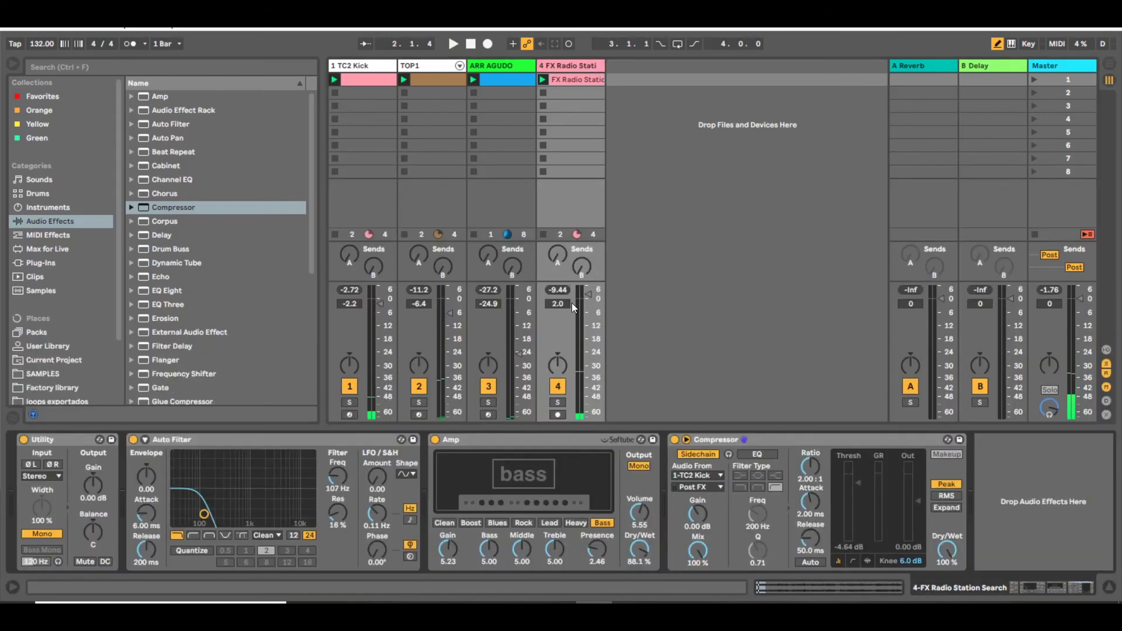